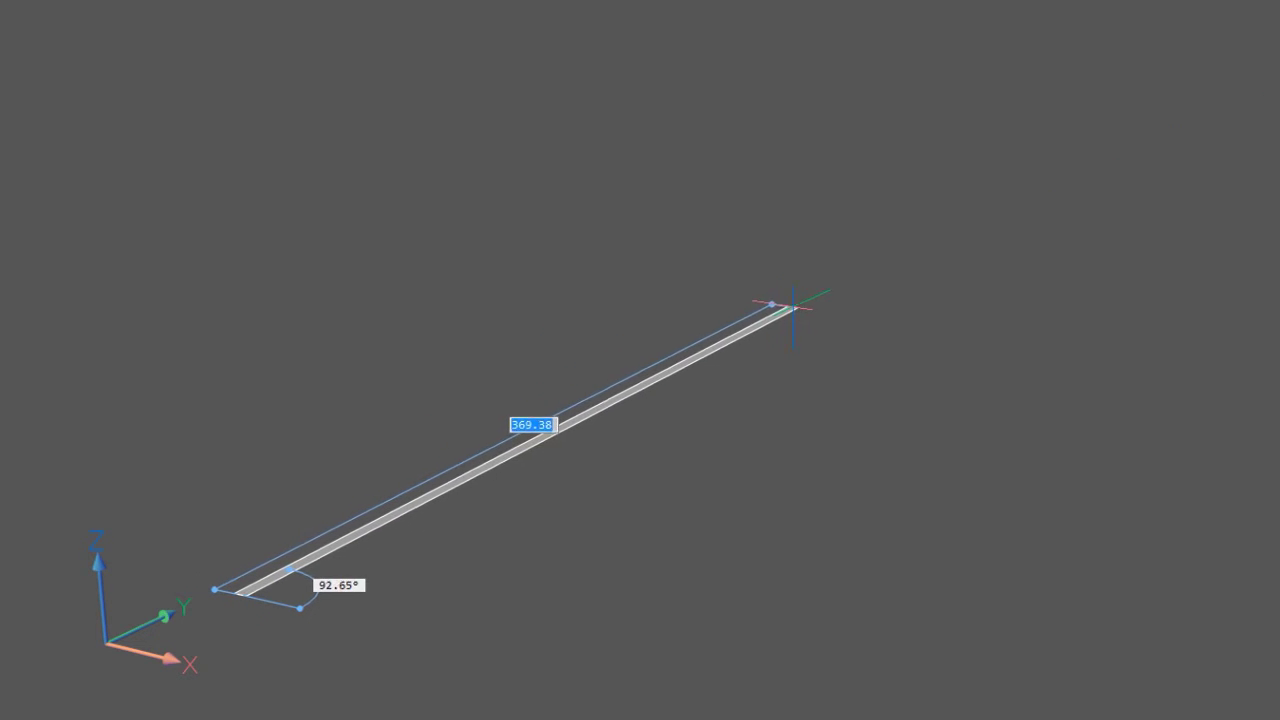
# Draw a straight polysolid wall by fixing its far end point and setting its height
pyautogui.click(836, 302)
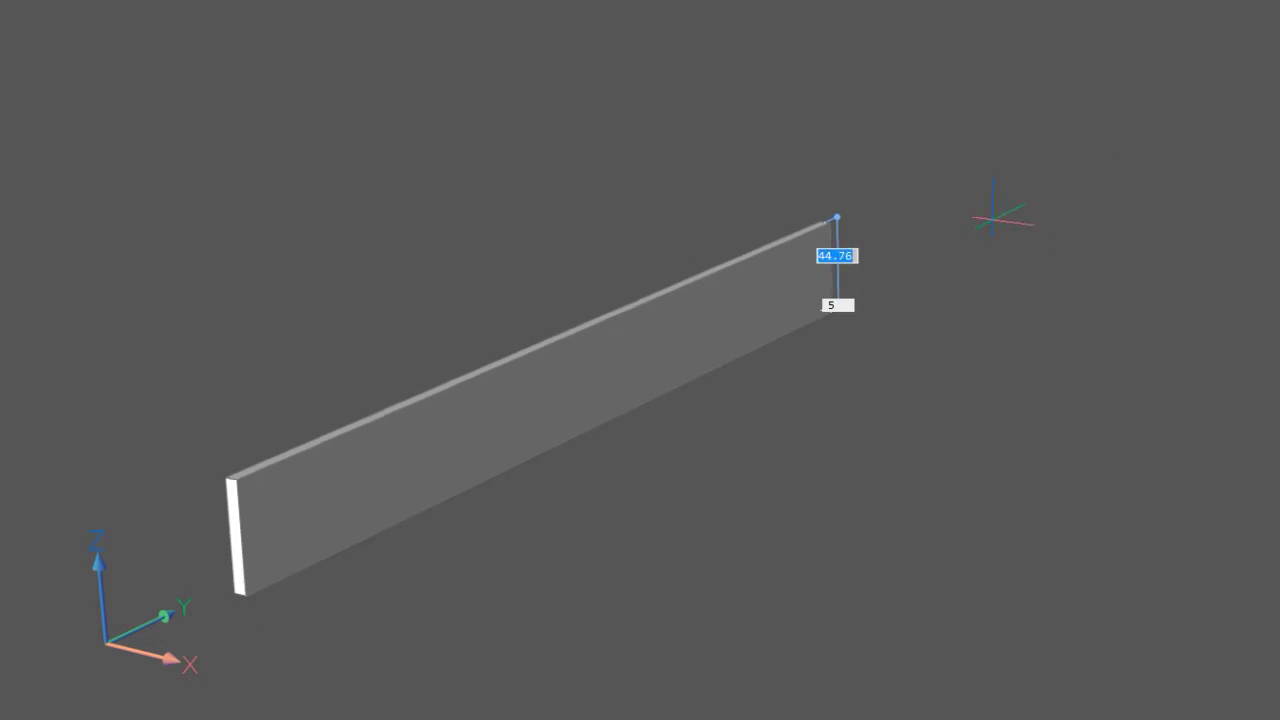
pyautogui.click(995, 138)
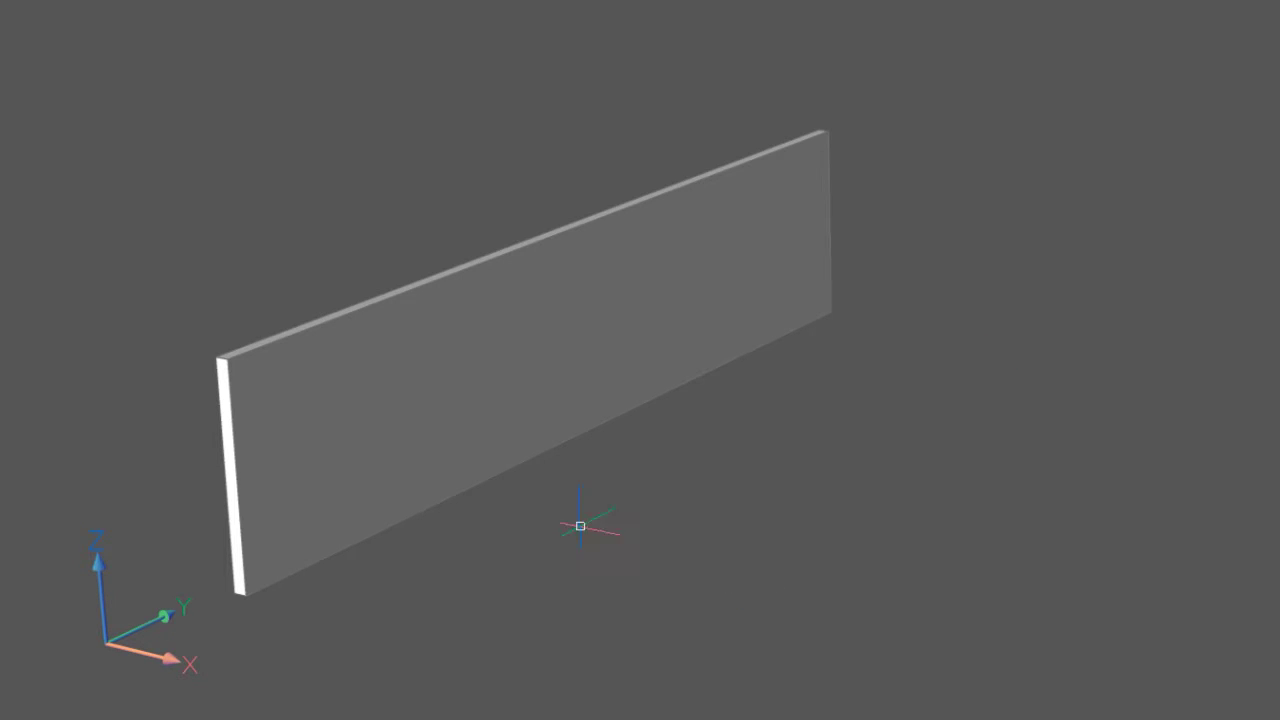
# Select the wall solid, then pick its top face individually
pyautogui.click(431, 397)
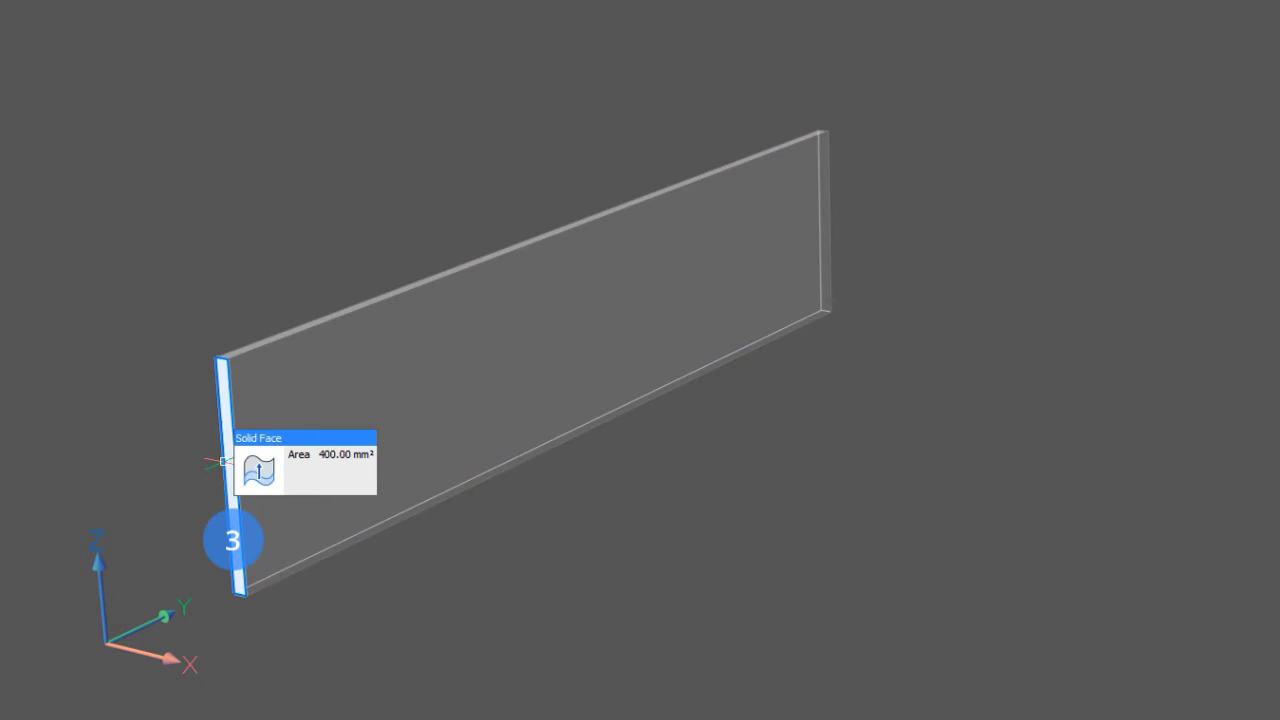
pyautogui.click(252, 343)
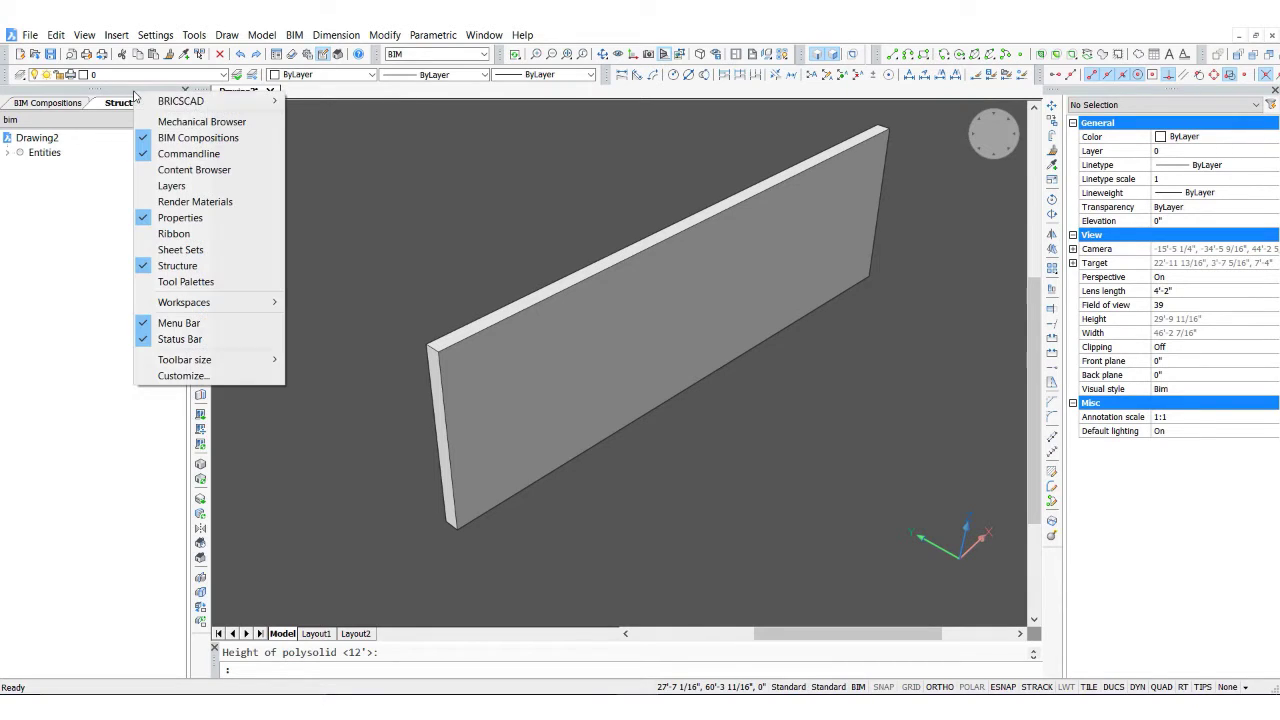
# Show the Ribbon and switch off both solid selection toggles so SELECTIONMODES is 0
pyautogui.click(178, 234)
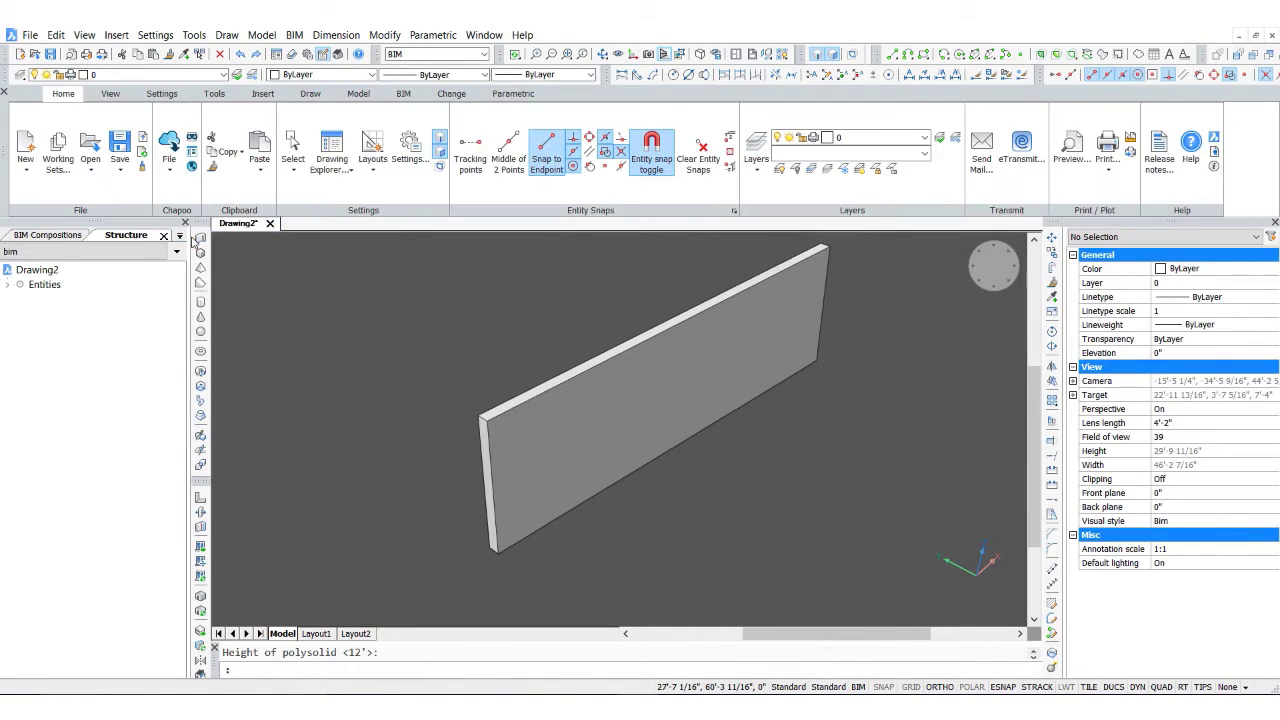
pyautogui.click(440, 148)
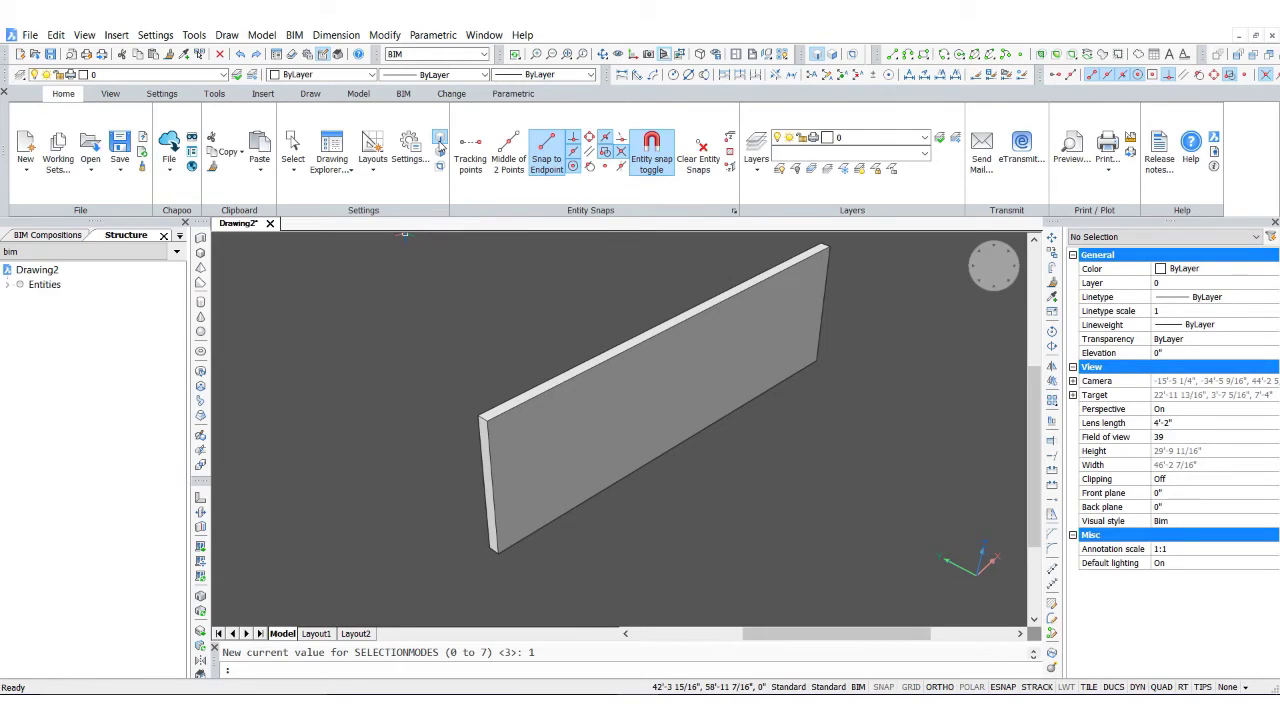
pyautogui.click(440, 137)
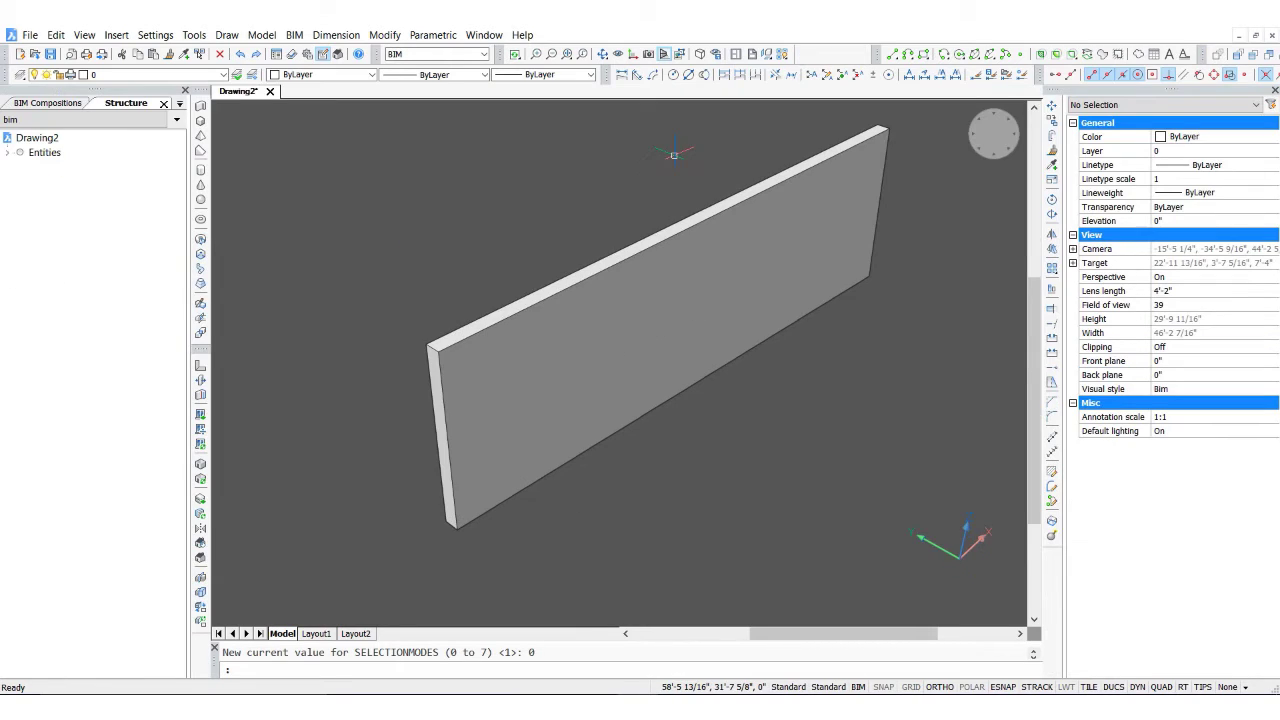
# Turn on the Selection Modes toolbar from the BRICSCAD toolbar list
pyautogui.rightClick(113, 93)
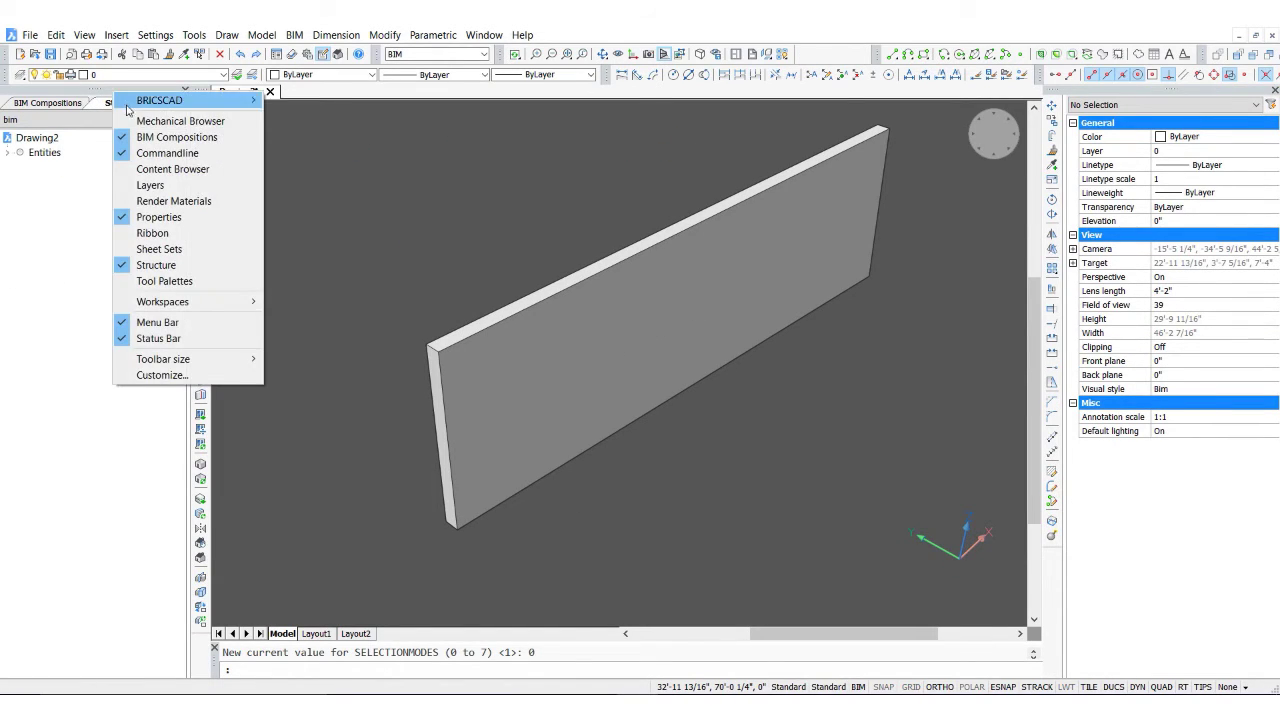
pyautogui.moveTo(168, 105)
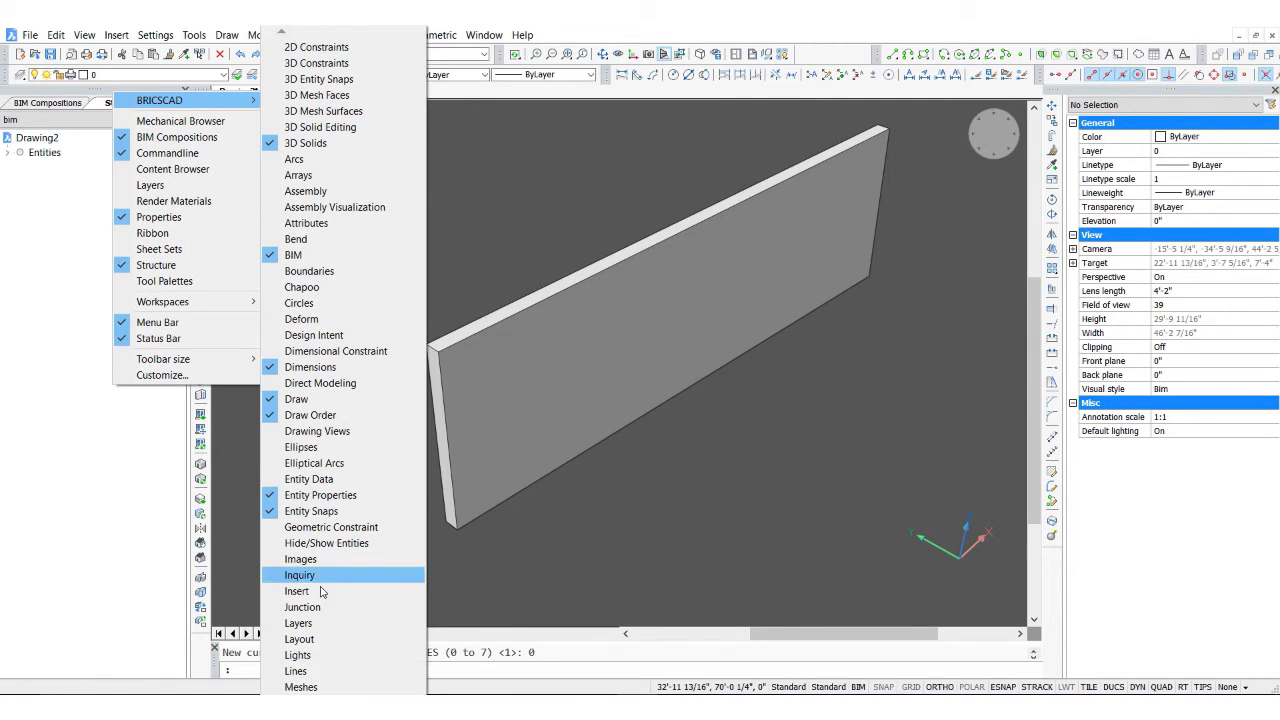
pyautogui.scroll(-6, 343, 370)
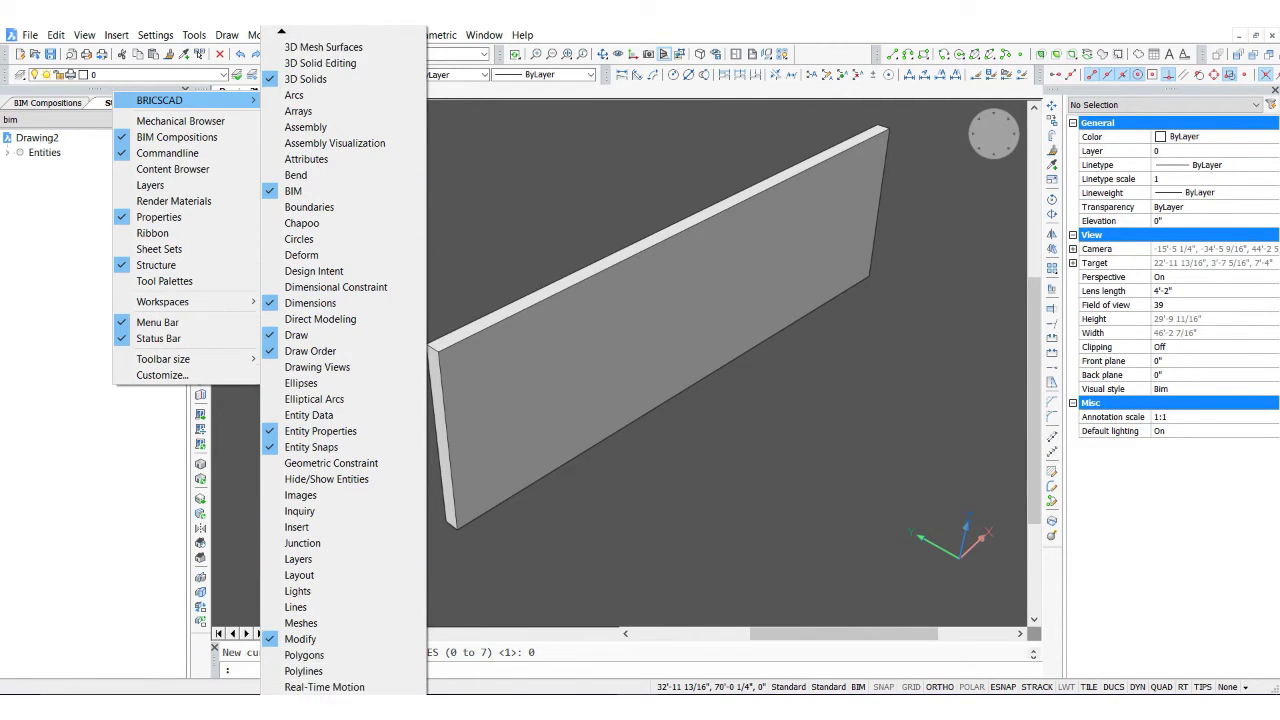
pyautogui.scroll(-2, 341, 618)
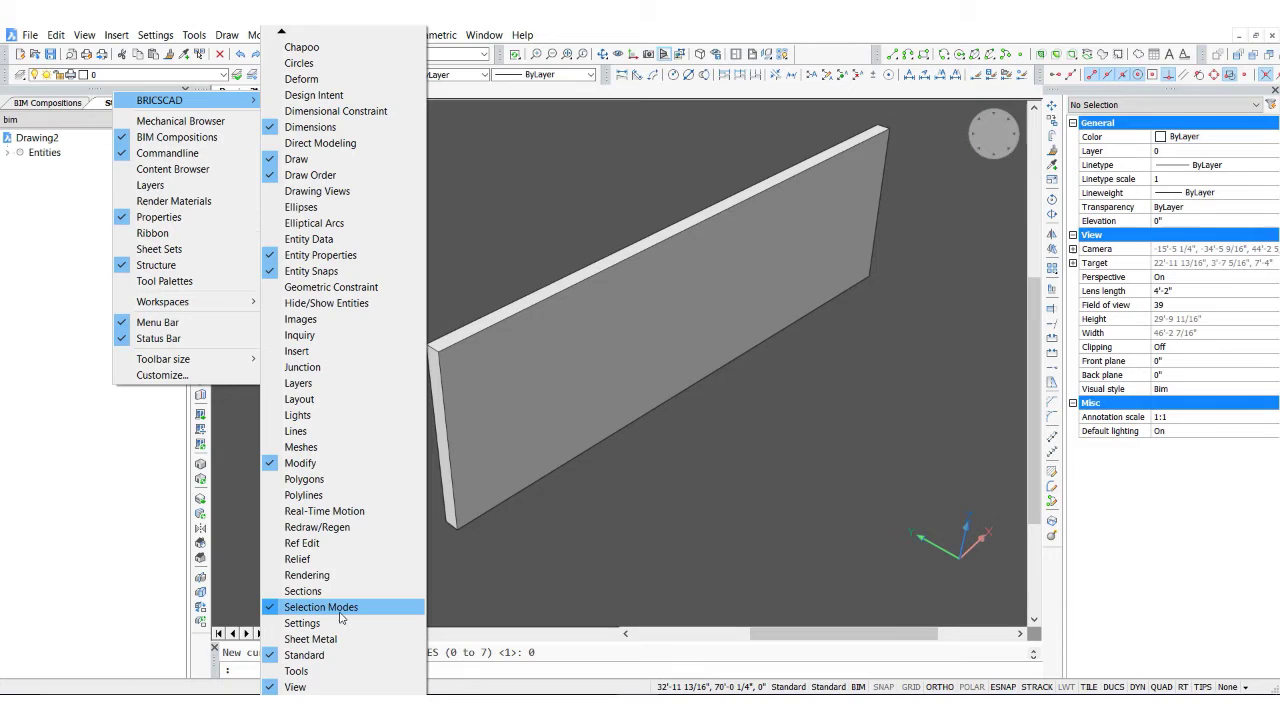
pyautogui.click(341, 618)
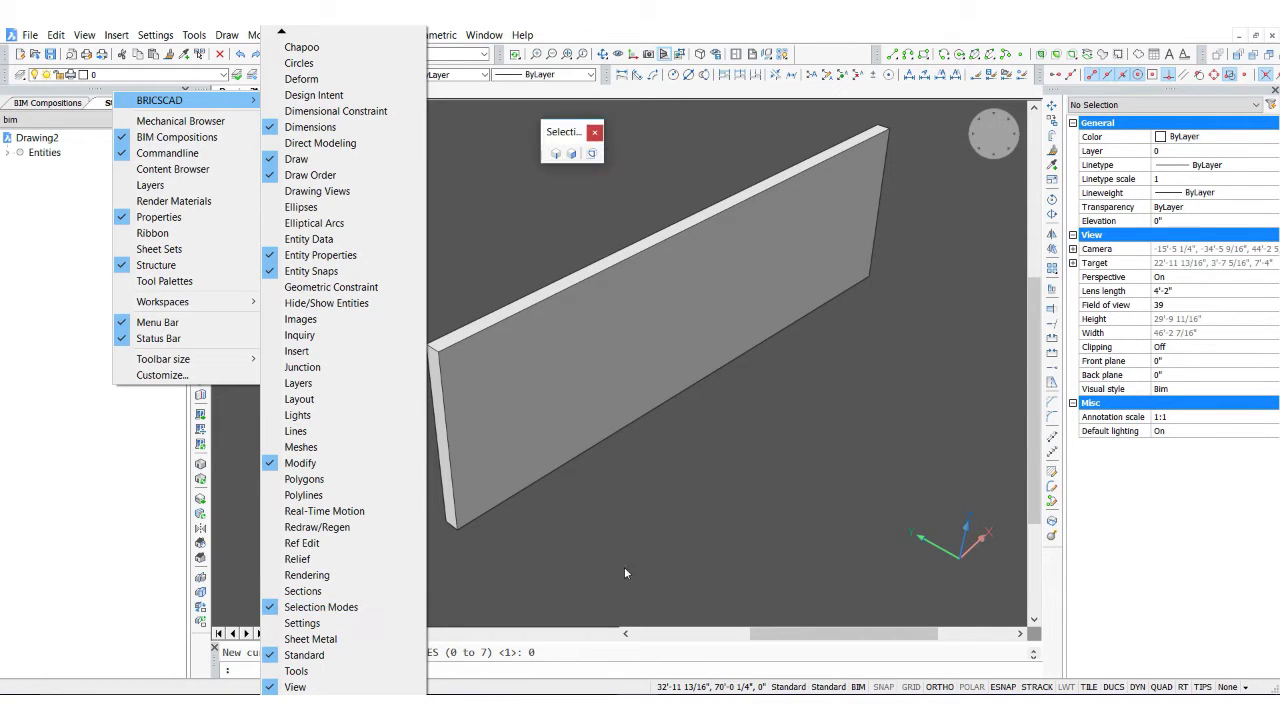
pyautogui.click(701, 550)
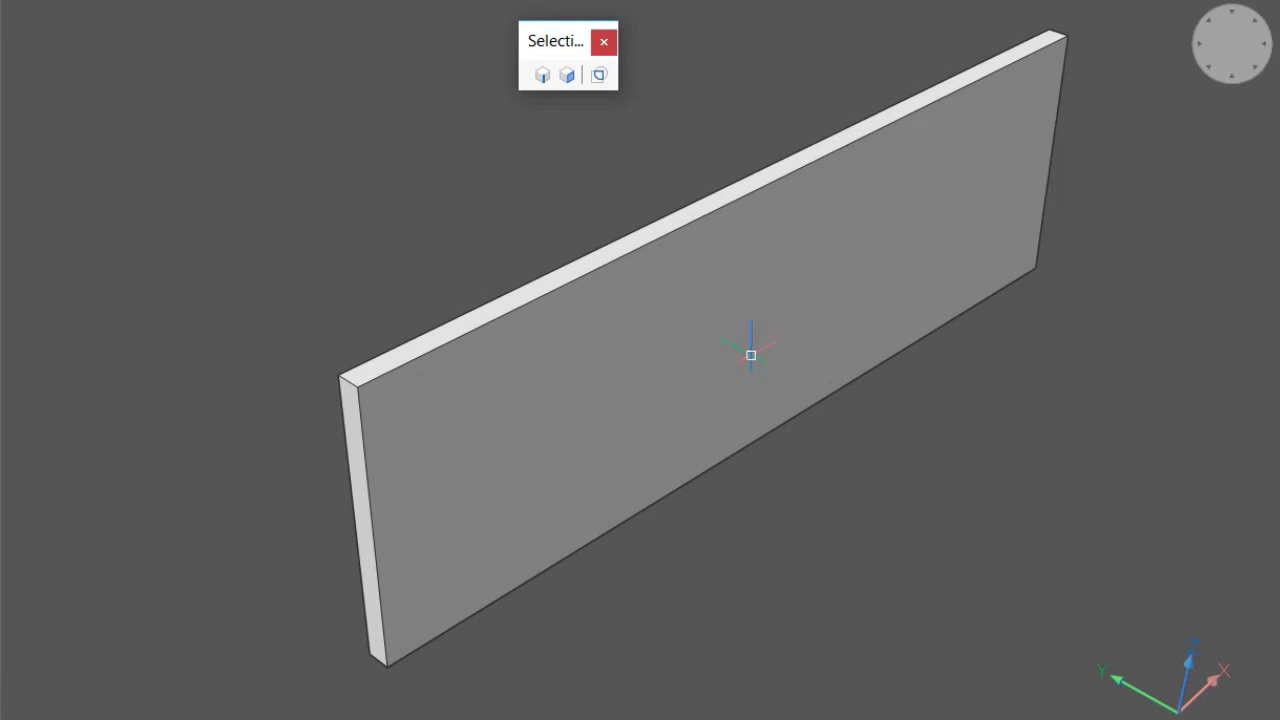
pyautogui.moveTo(736, 325)
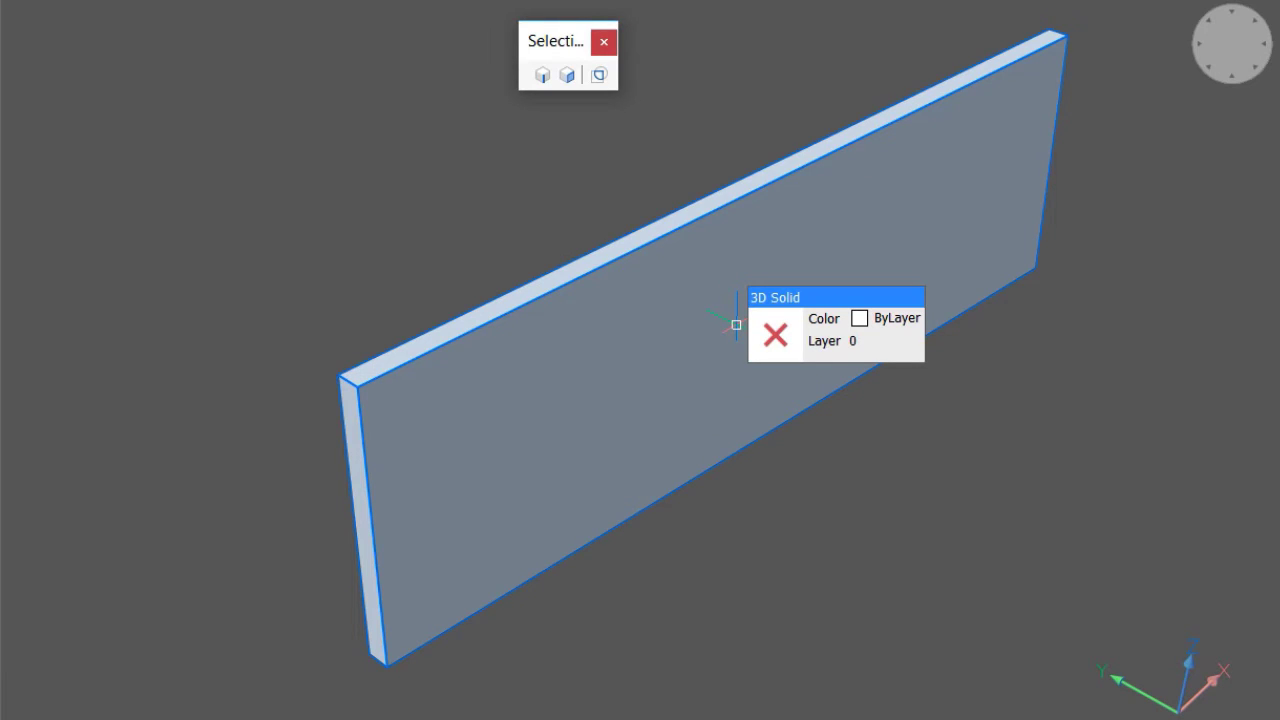
pyautogui.click(736, 325)
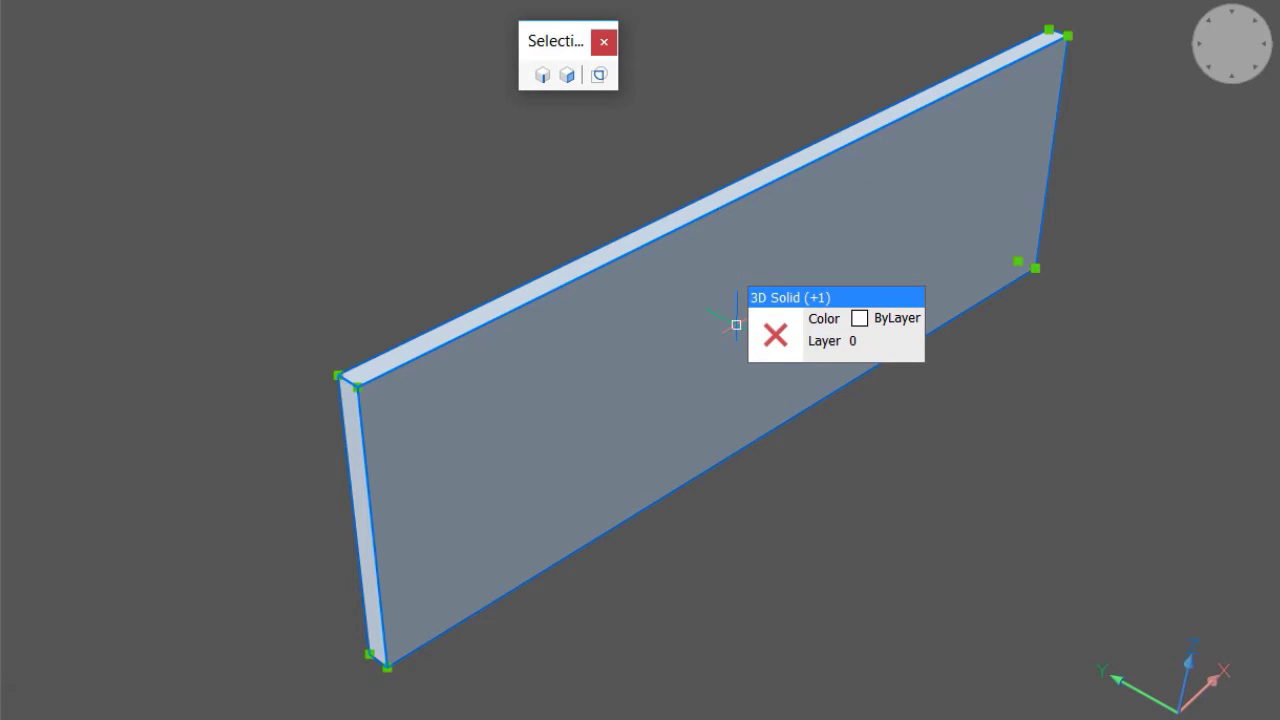
pyautogui.press('Escape')
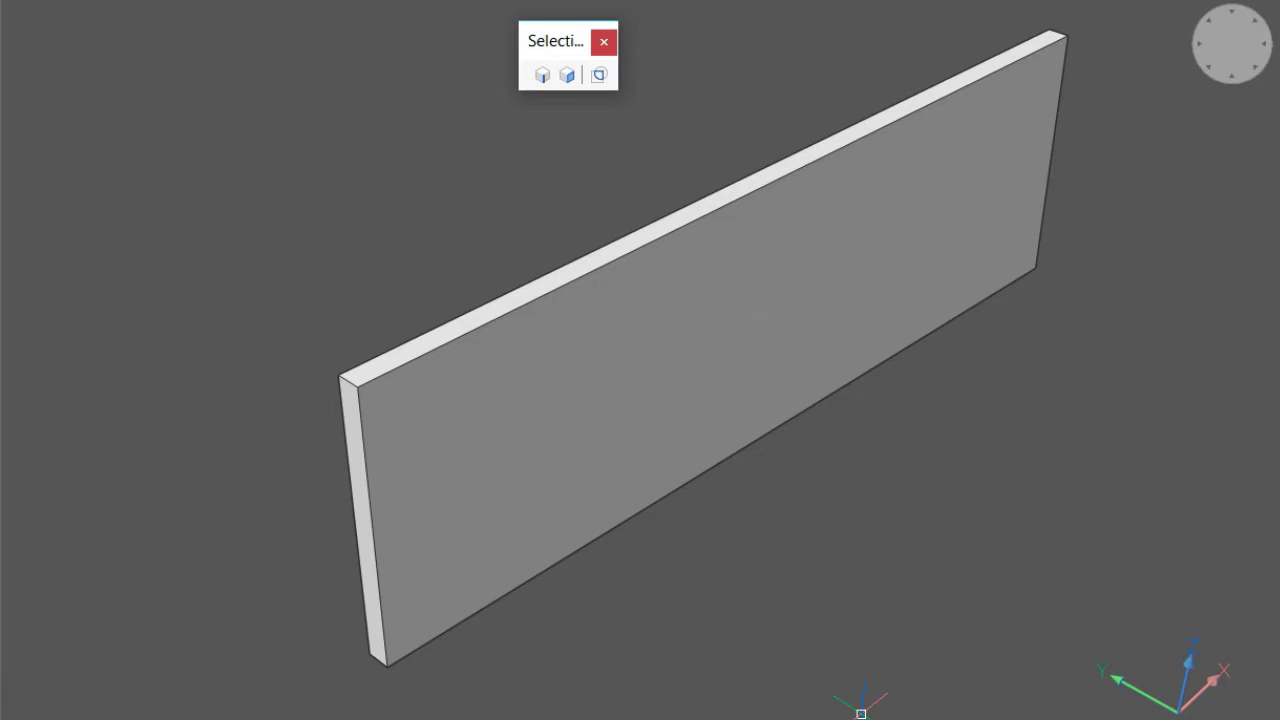
# Enable 3D solid face selection, then cycle the highlight to the end face and whole wall
pyautogui.click(569, 76)
pyautogui.moveTo(566, 361)
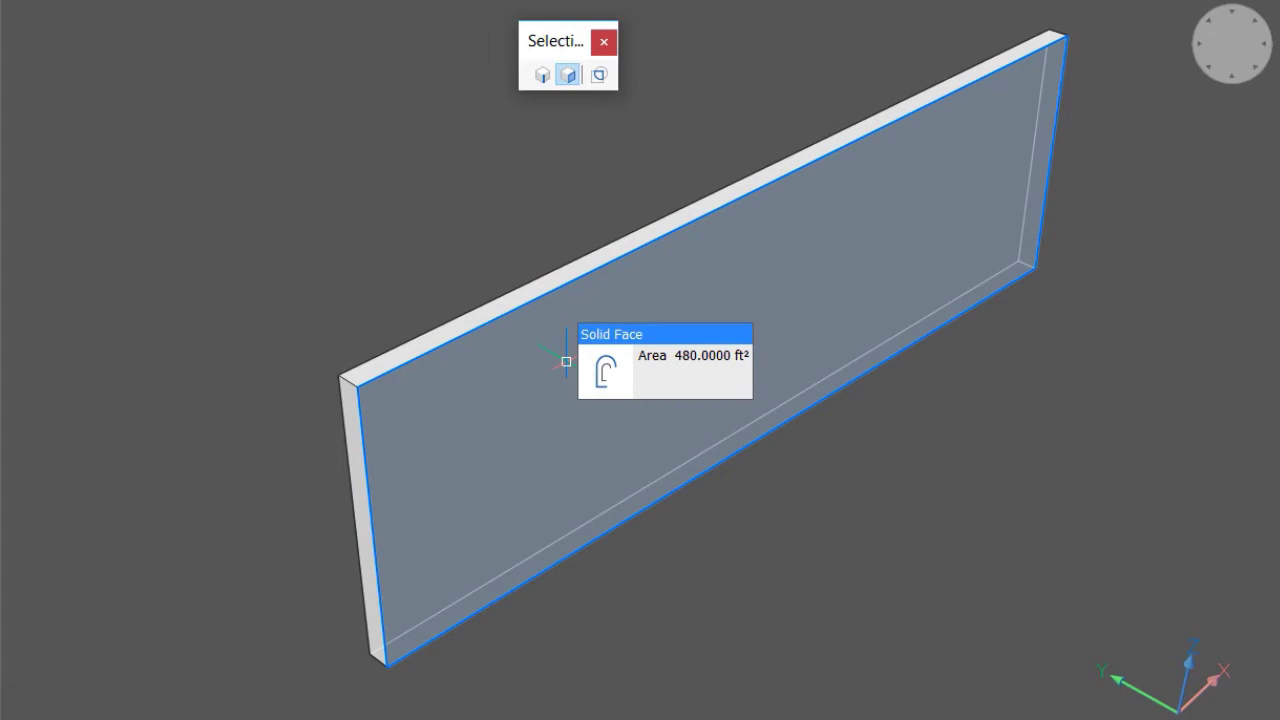
pyautogui.moveTo(545, 284)
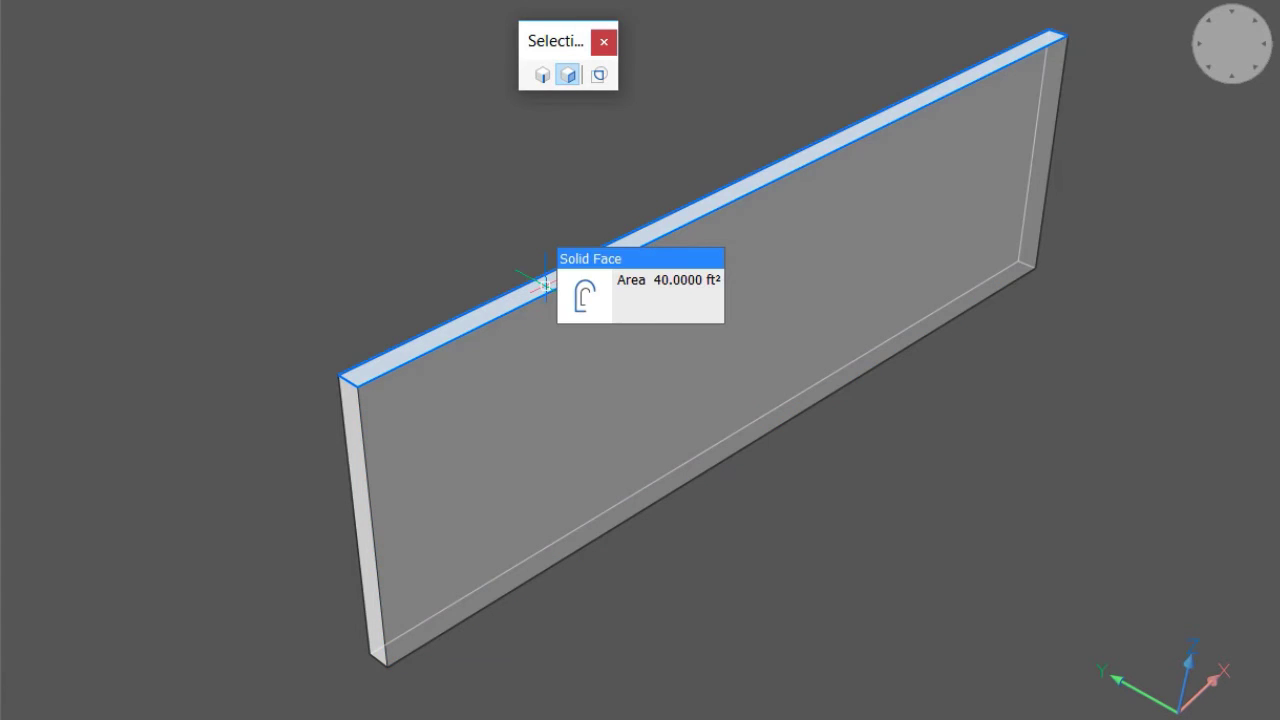
pyautogui.press('Tab')
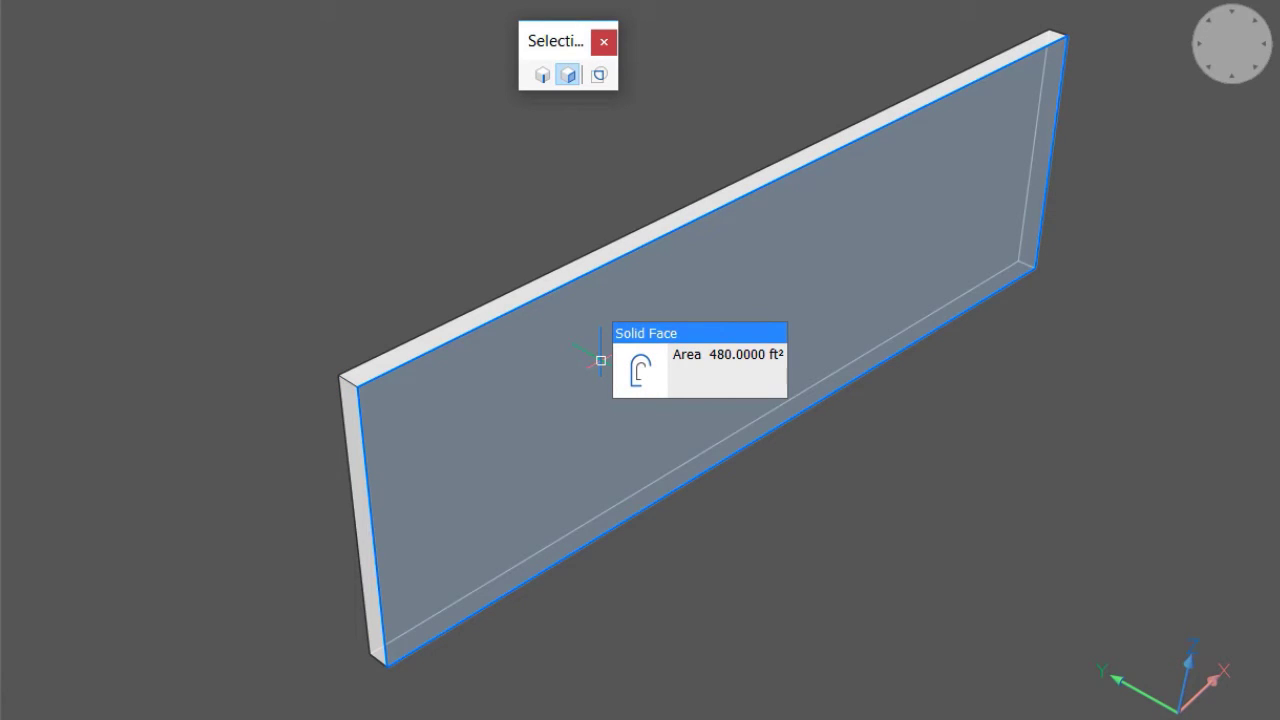
pyautogui.press('ctrl')
# Enable 3D solid edge selection and highlight the wall's left edge
pyautogui.click(541, 78)
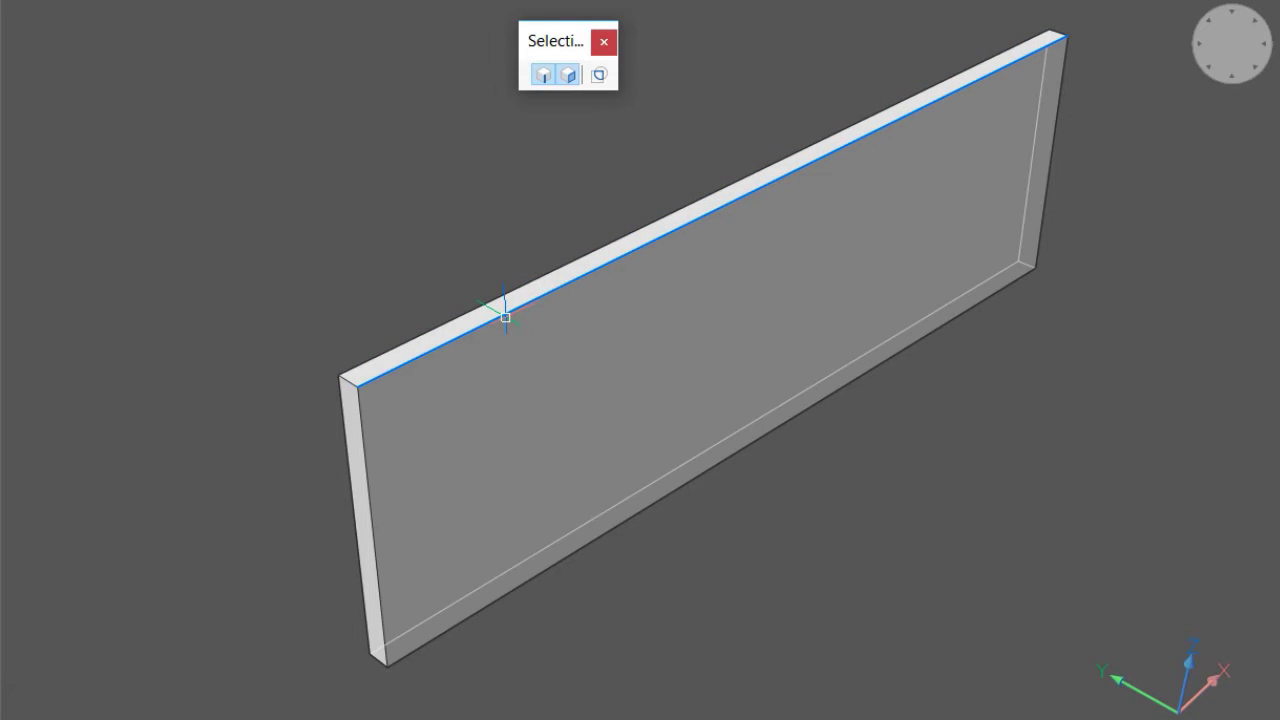
pyautogui.moveTo(505, 317)
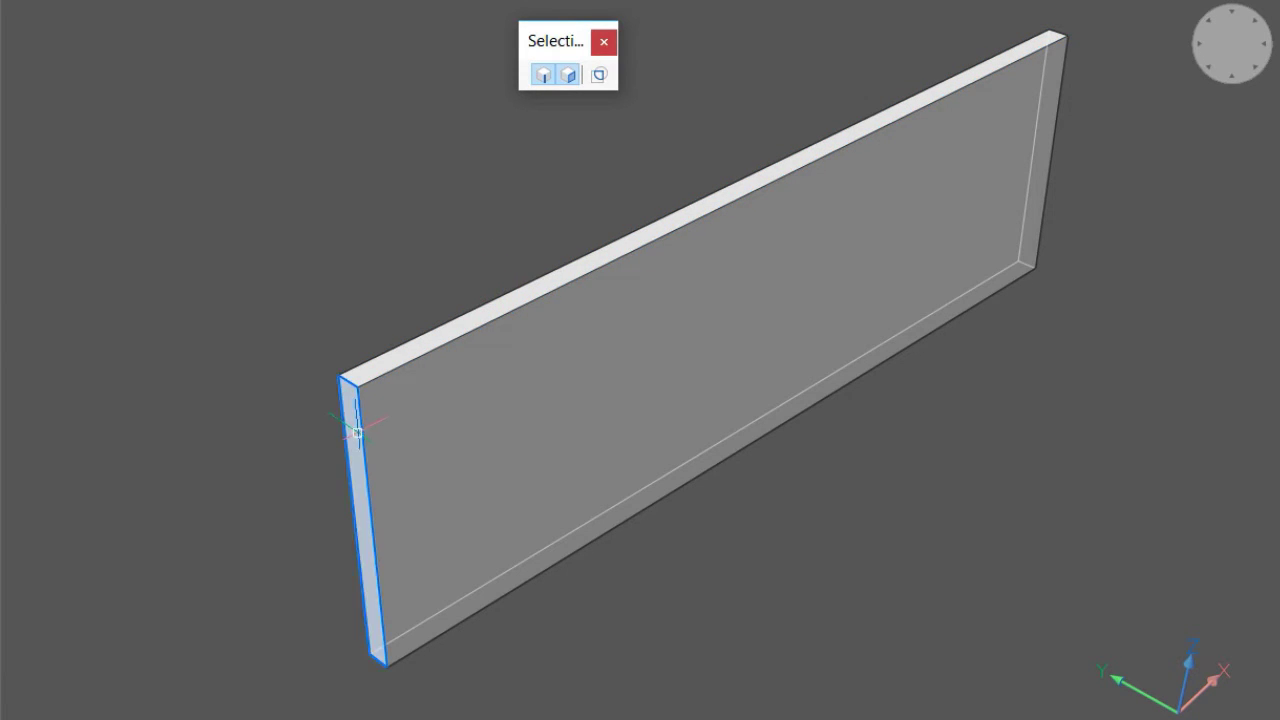
pyautogui.moveTo(363, 437)
pyautogui.press('Tab')
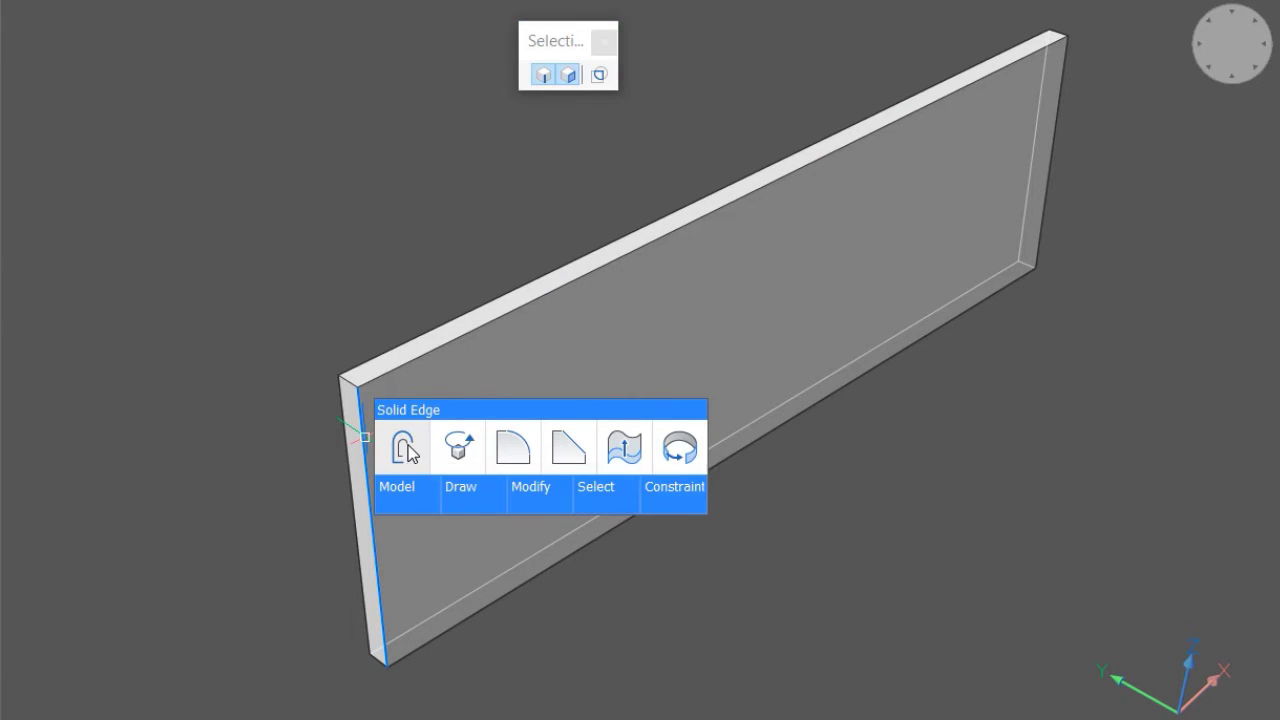
# Place the seam on the front face 7' from the wall's left end
pyautogui.click(408, 447)
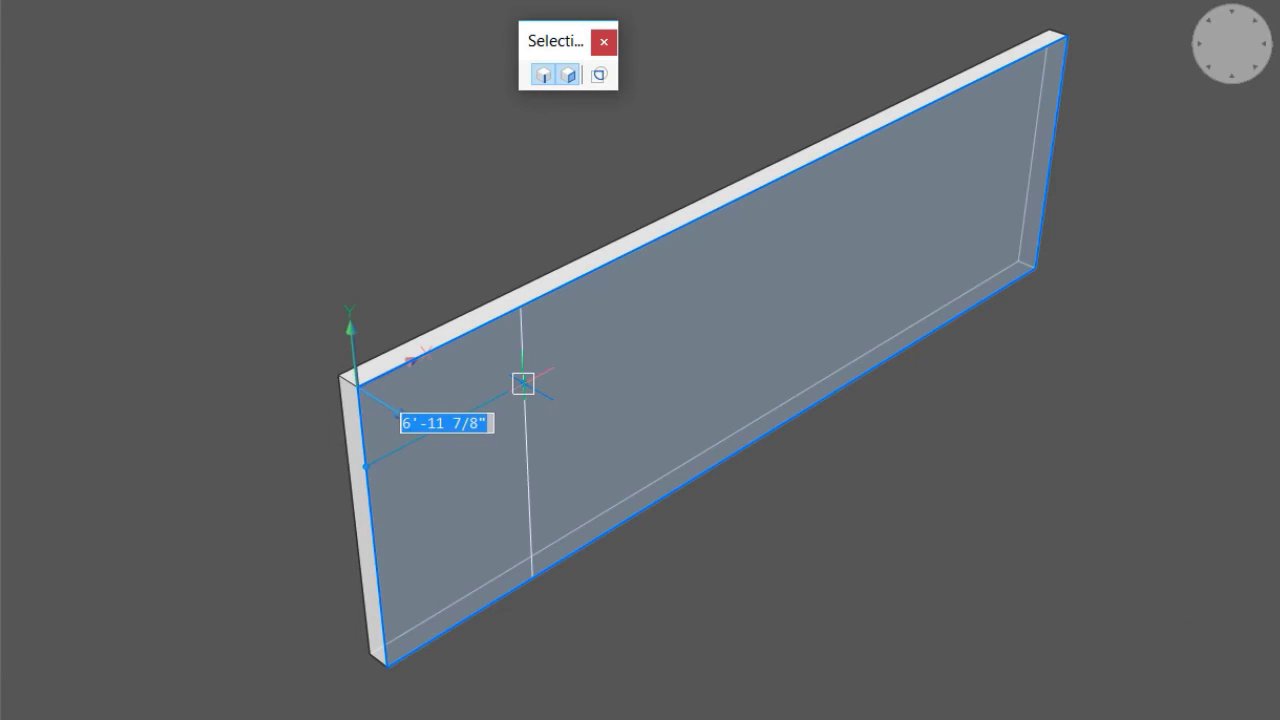
pyautogui.write("7'")
pyautogui.press('Return')
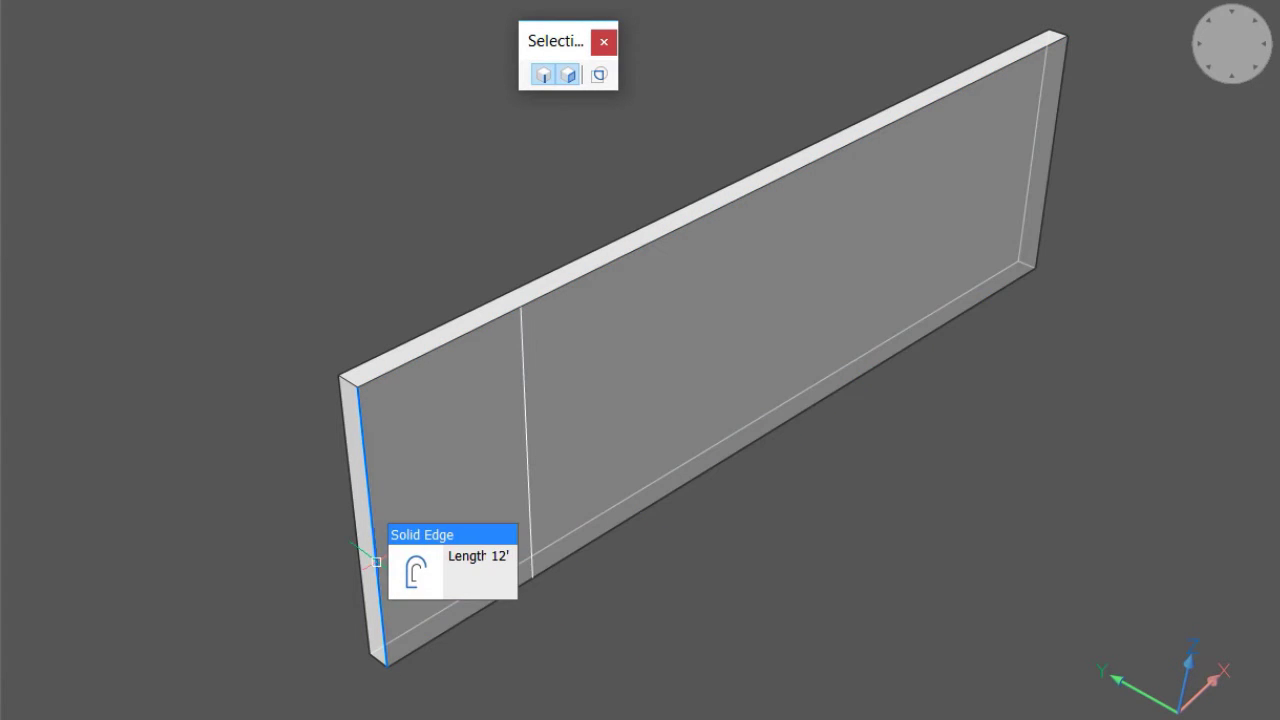
pyautogui.moveTo(405, 568)
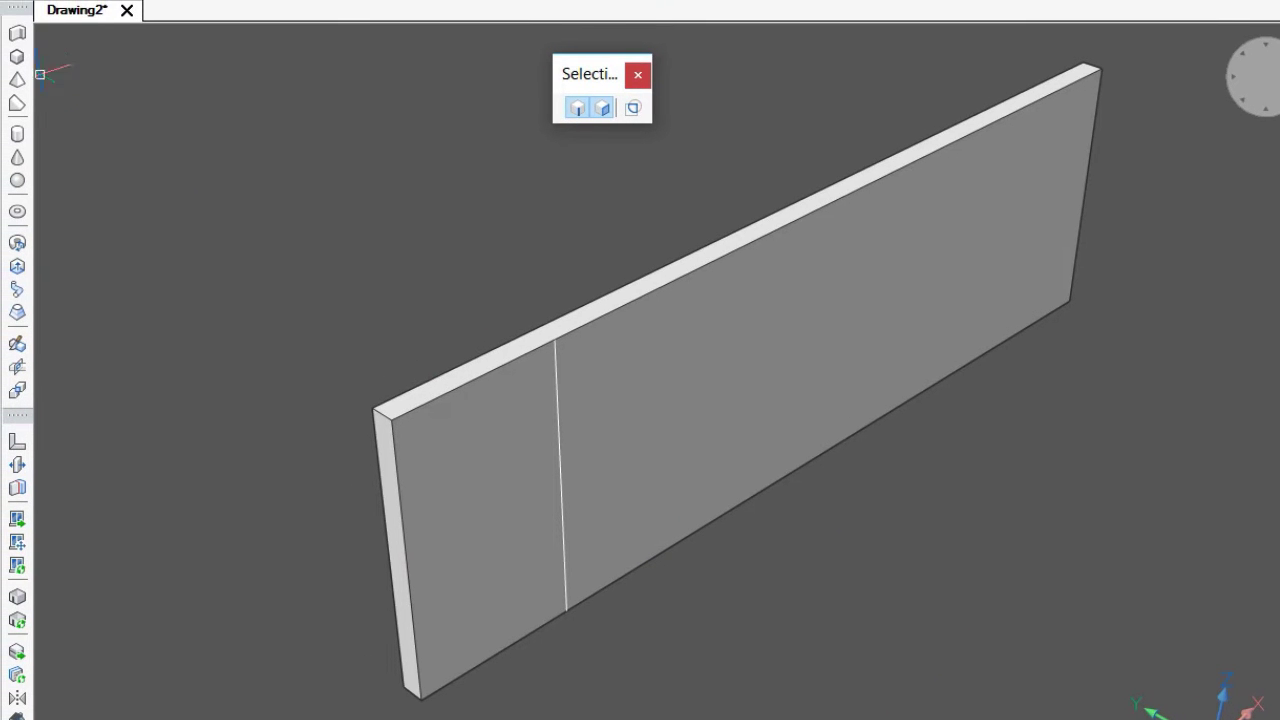
# Start a polysolid at the existing wall's end and draw a first wall 28 long
pyautogui.click(17, 36)
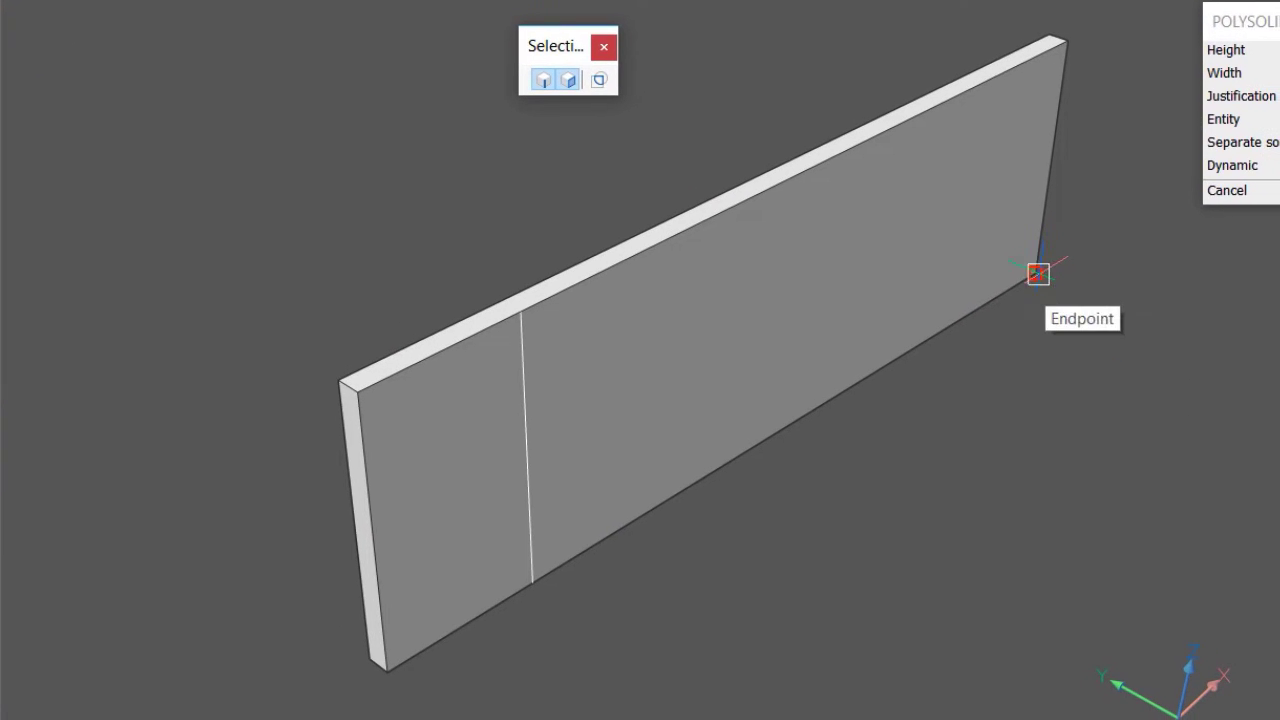
pyautogui.click(1038, 273)
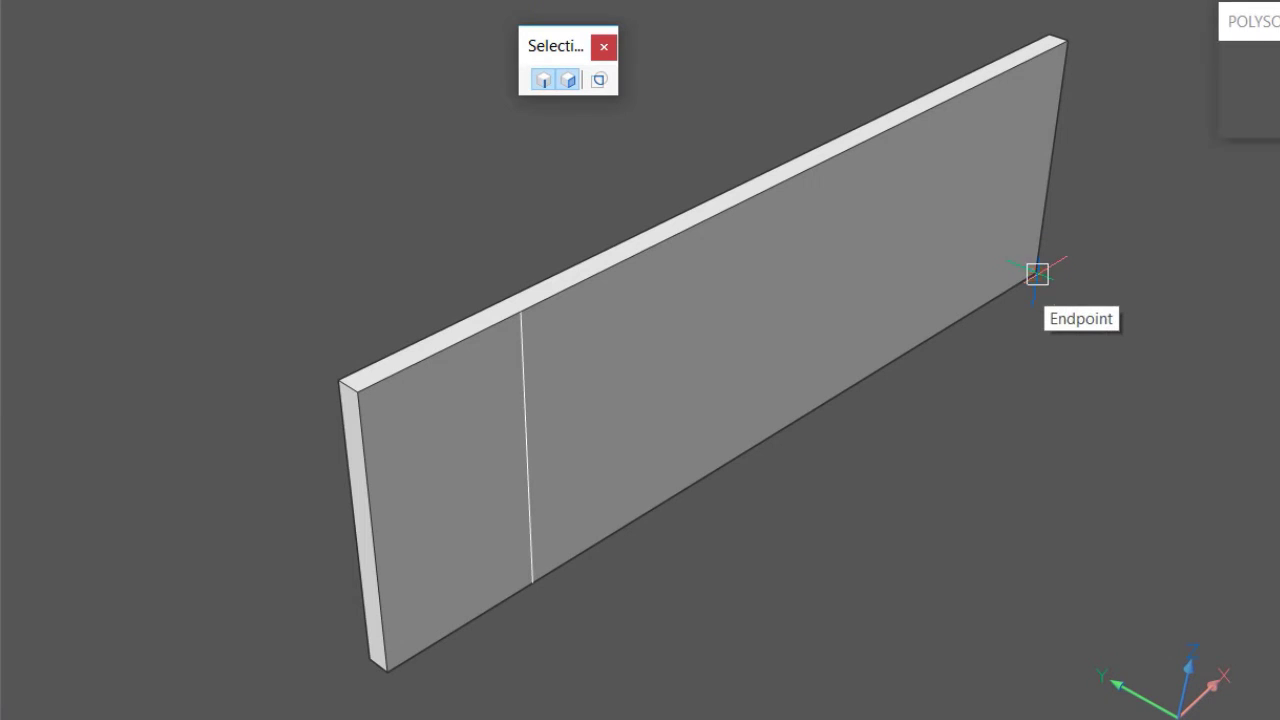
pyautogui.write('28')
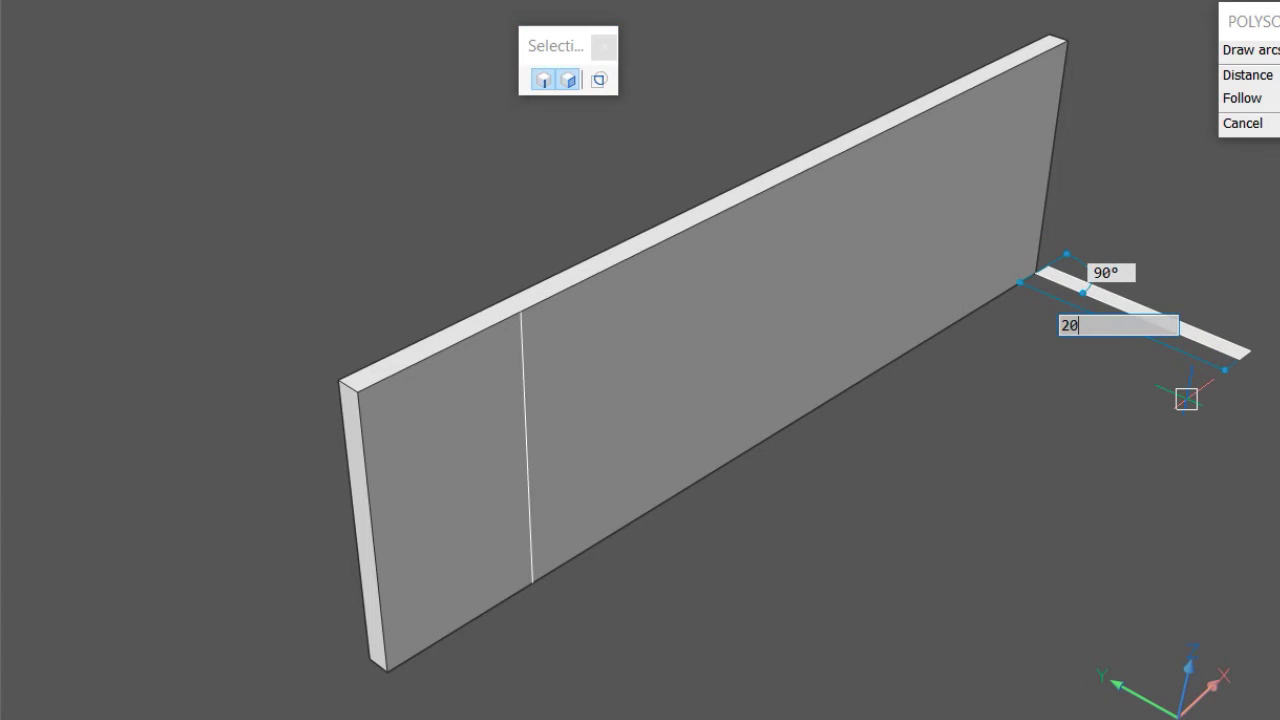
pyautogui.press('Return')
pyautogui.scroll(-3, 1186, 398)
pyautogui.moveTo(1175, 398); pyautogui.dragTo(929, 303, button='middle')
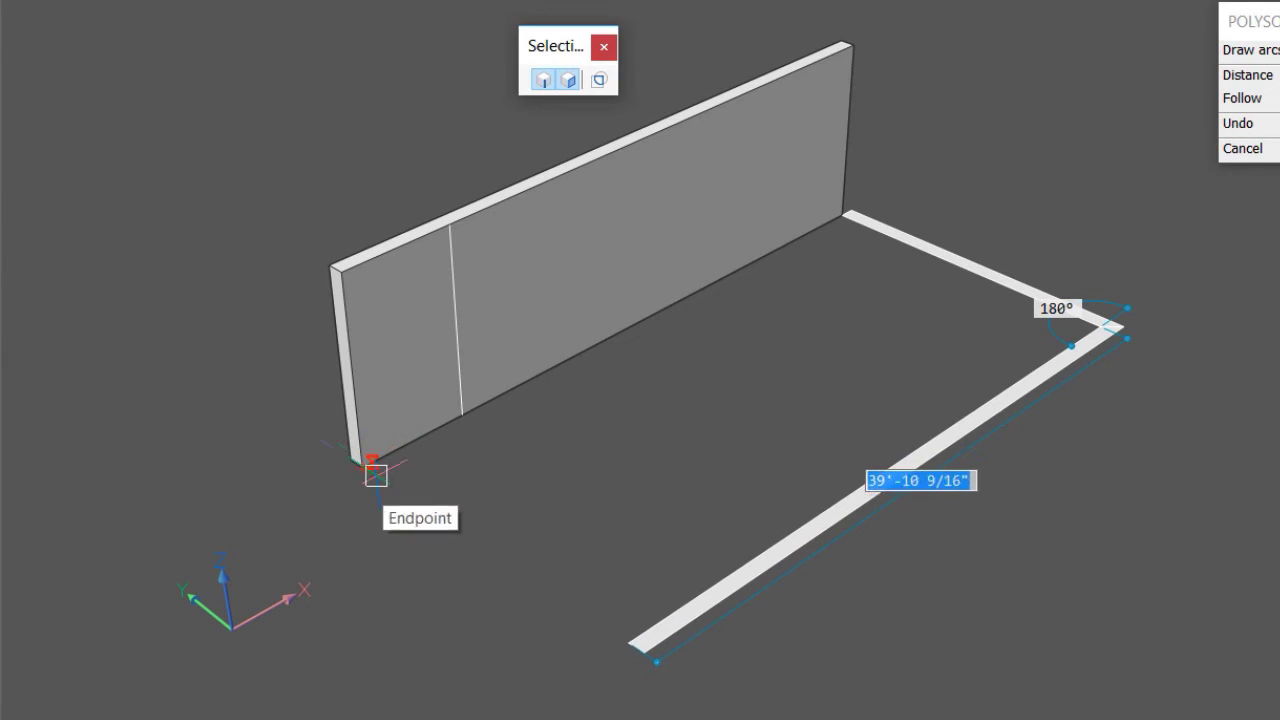
# Place the remaining room corners and close the walls at the original wall's other end
pyautogui.moveTo(363, 463)
pyautogui.click(641, 652)
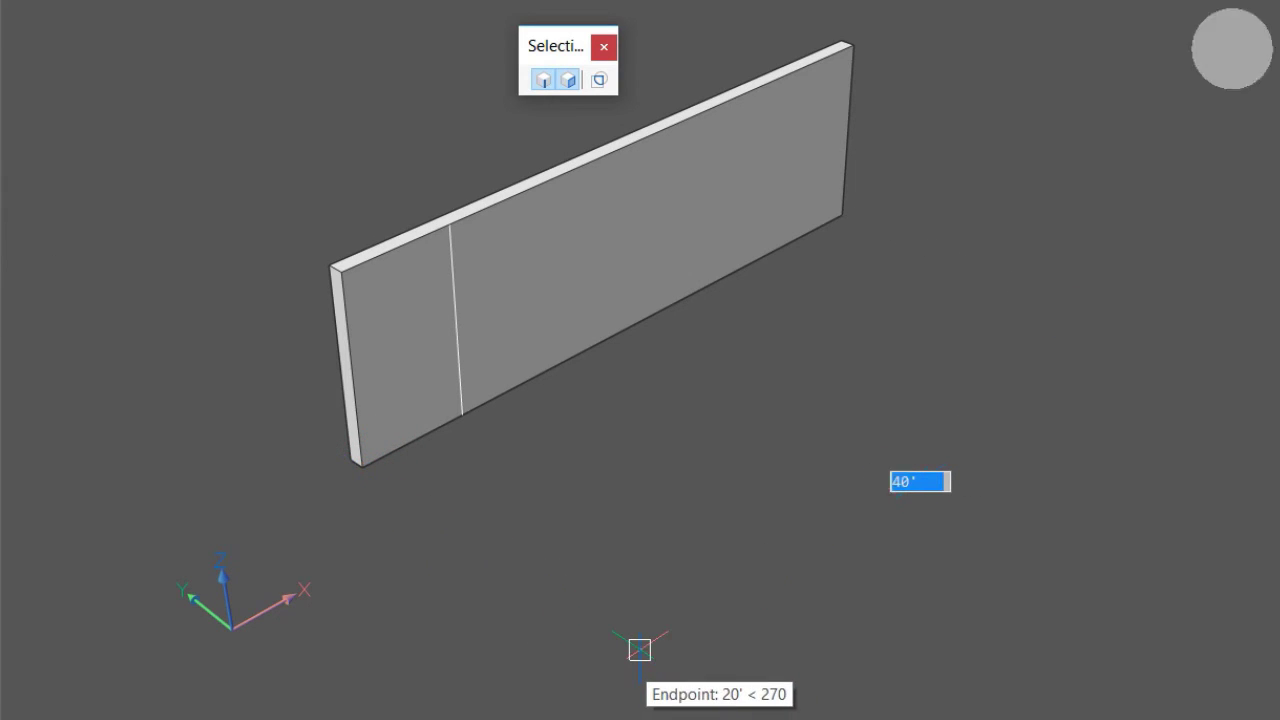
pyautogui.click(56, 128)
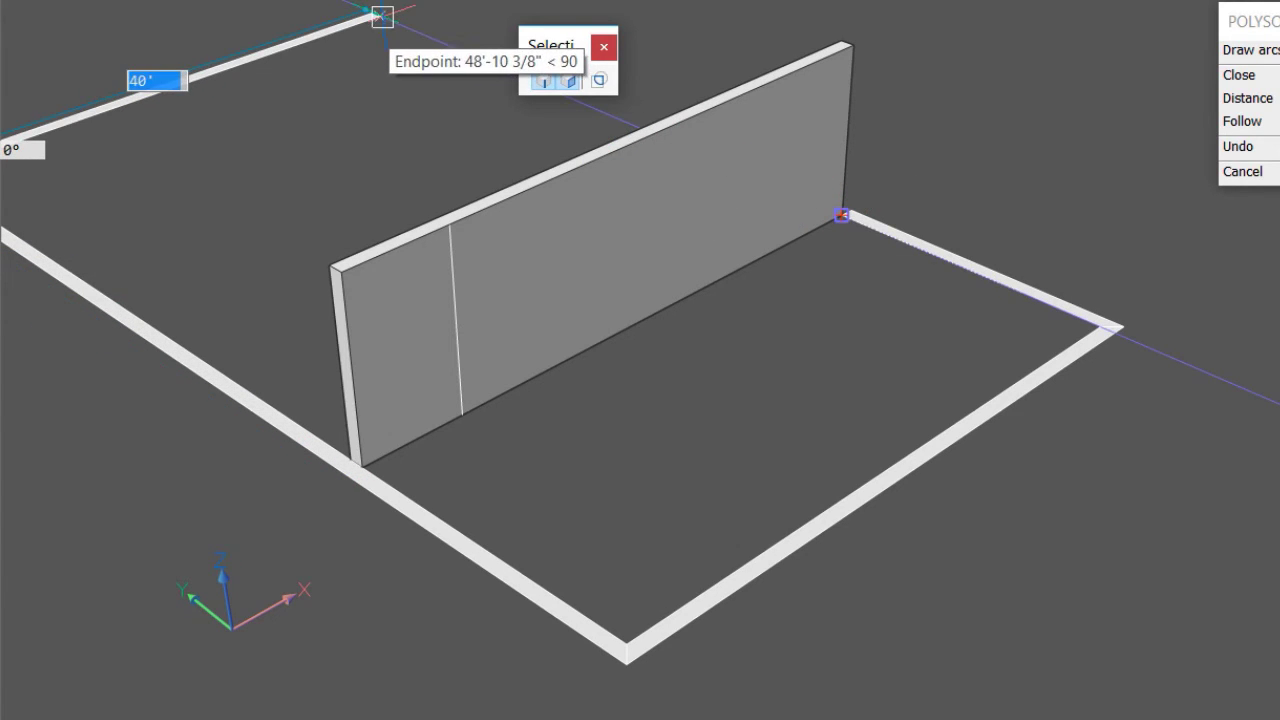
pyautogui.click(380, 17)
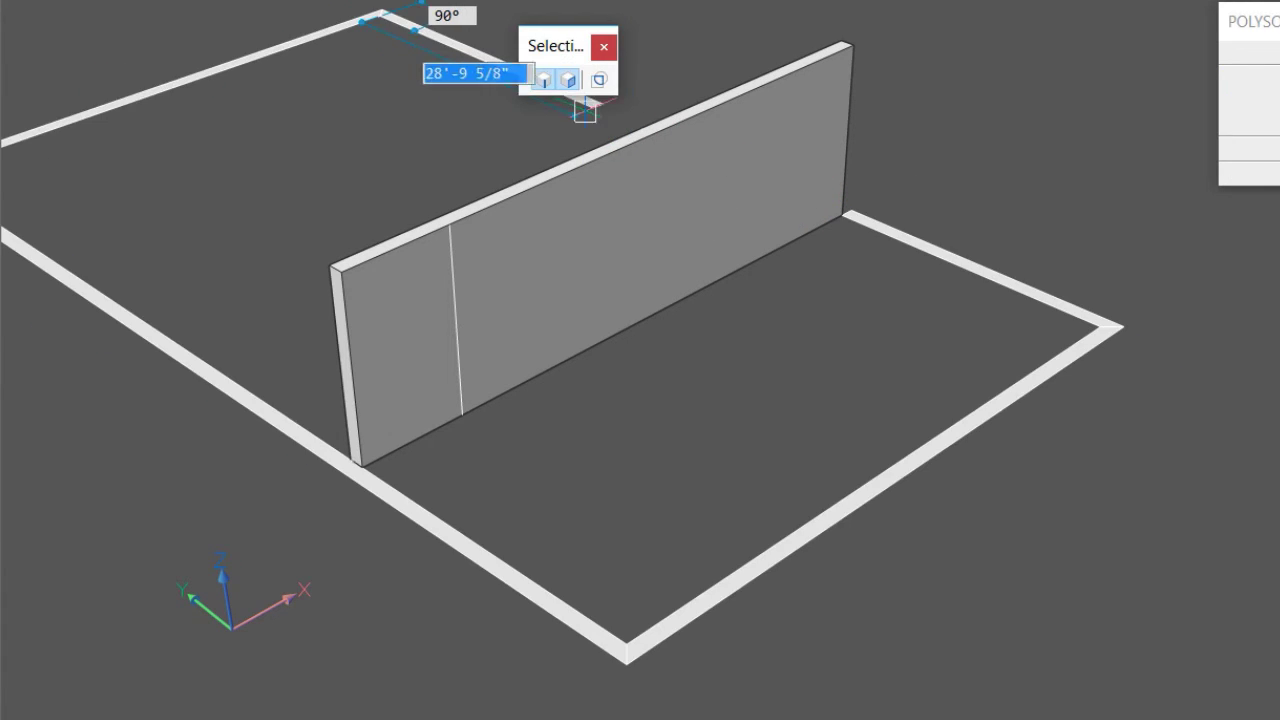
pyautogui.click(840, 218)
pyautogui.press('Return')
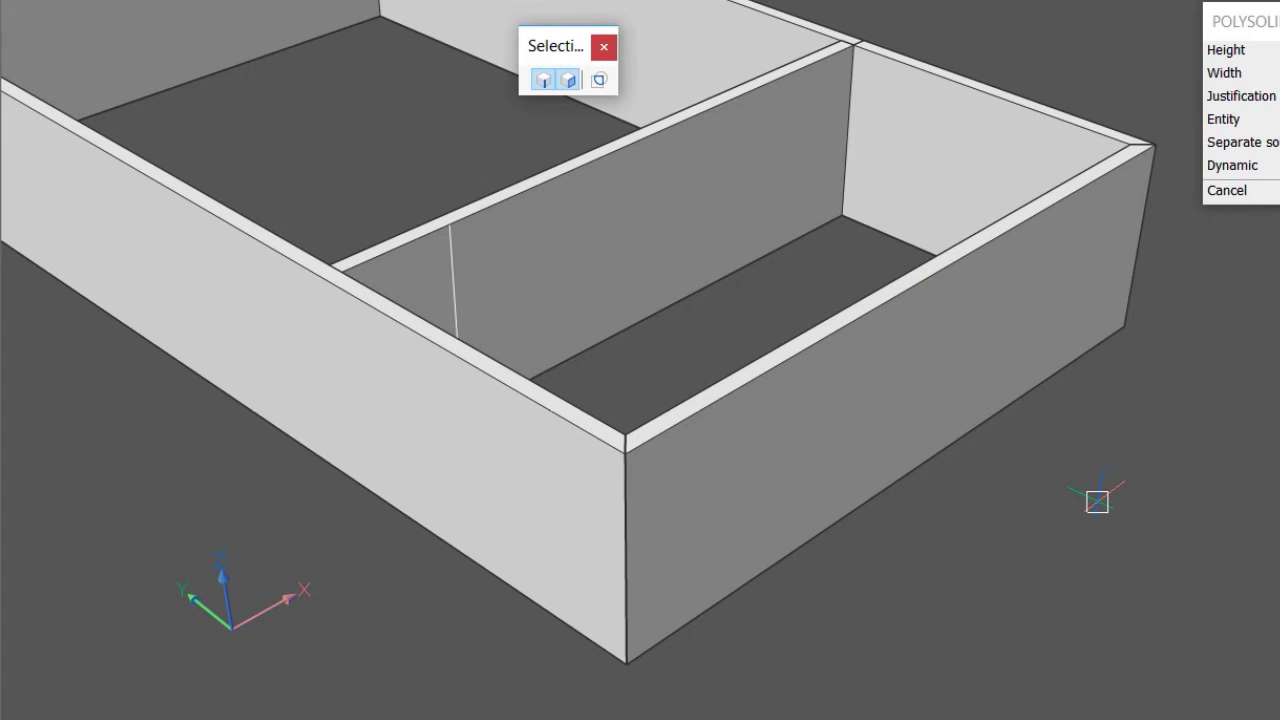
# Zoom, orbit and pan to view the room from the opposite side, then end POLYSOLID
pyautogui.scroll(-2, 1097, 500)
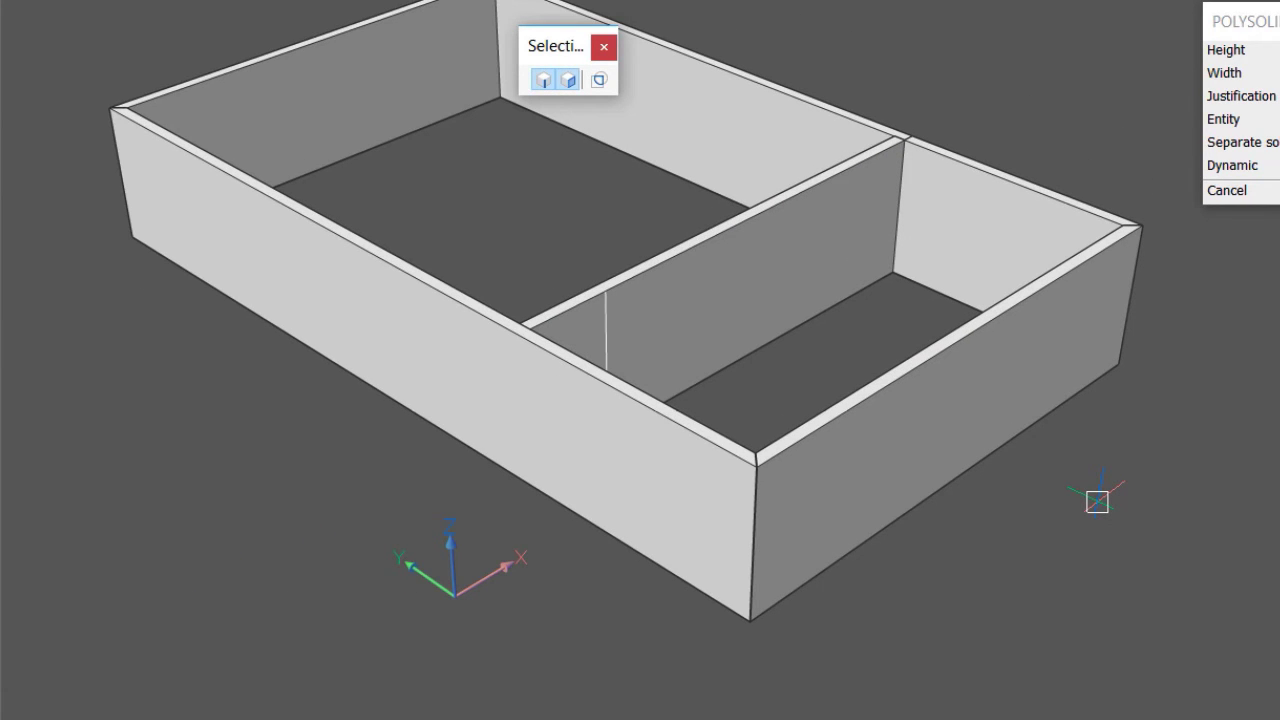
pyautogui.keyDown('shift'); pyautogui.moveTo(1070, 535); pyautogui.dragTo(803, 526, button='middle'); pyautogui.keyUp('shift')
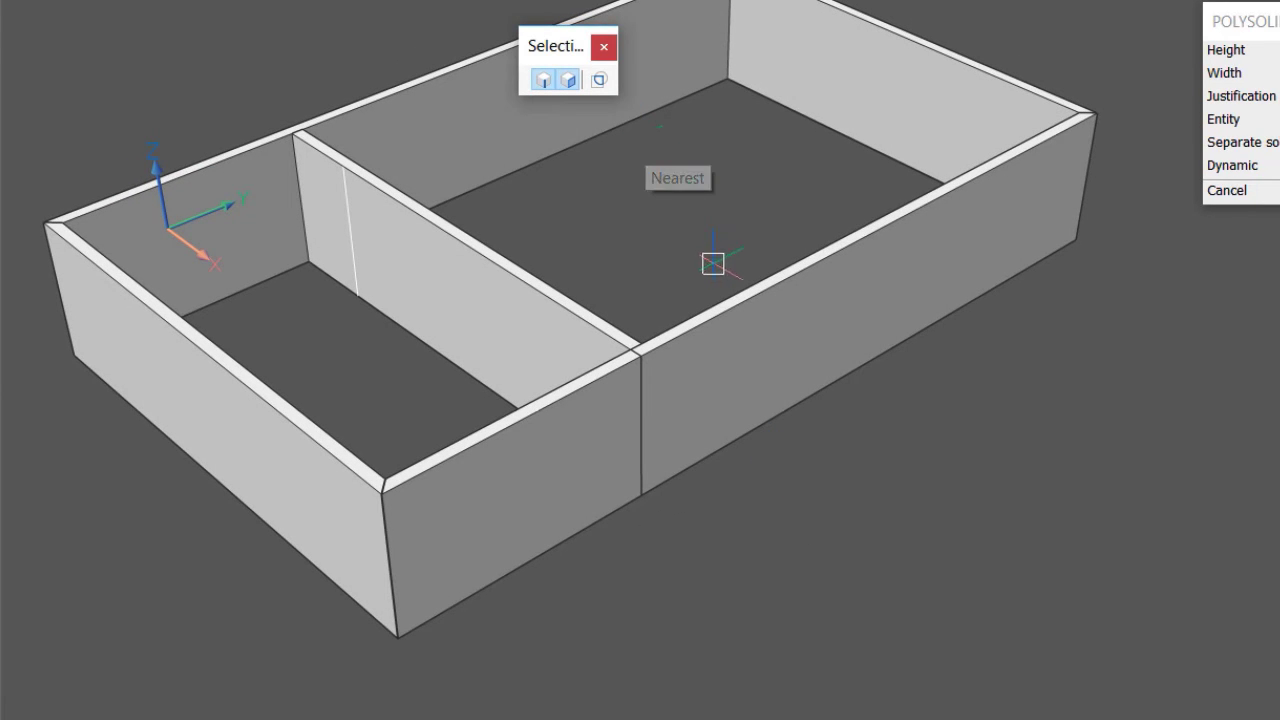
pyautogui.moveTo(677, 206); pyautogui.dragTo(784, 329, button='middle')
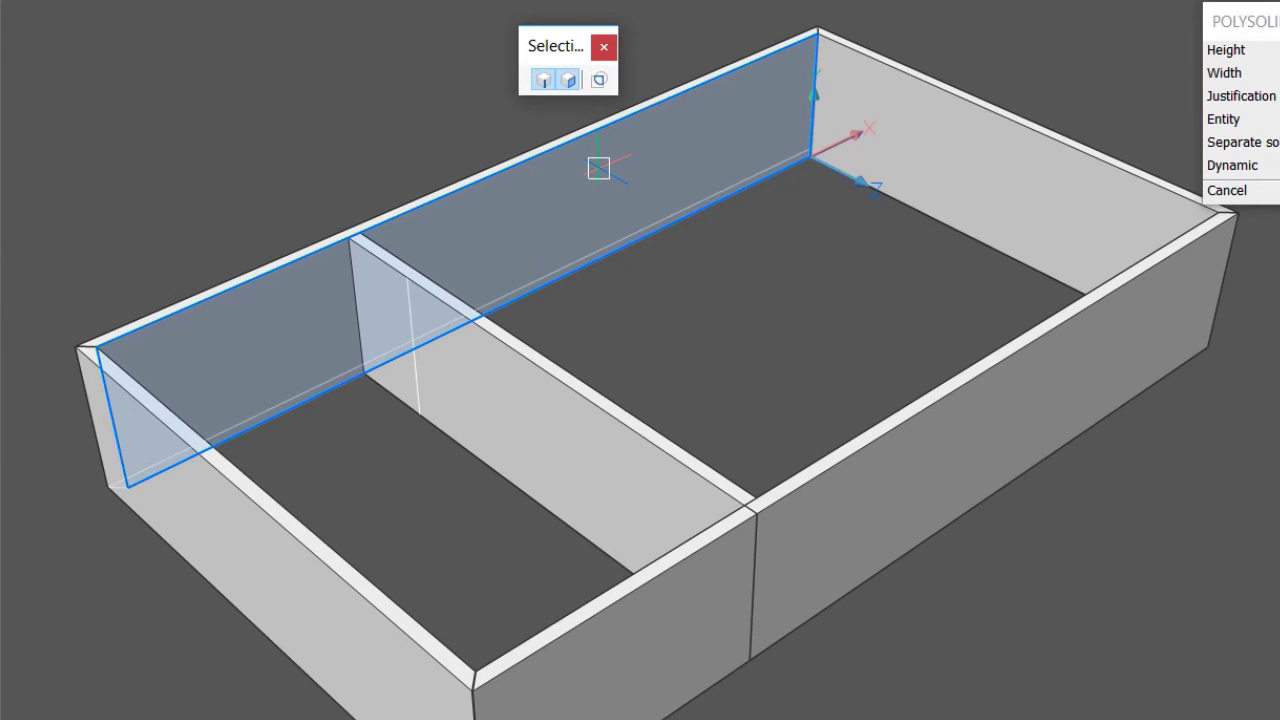
pyautogui.press('Escape')
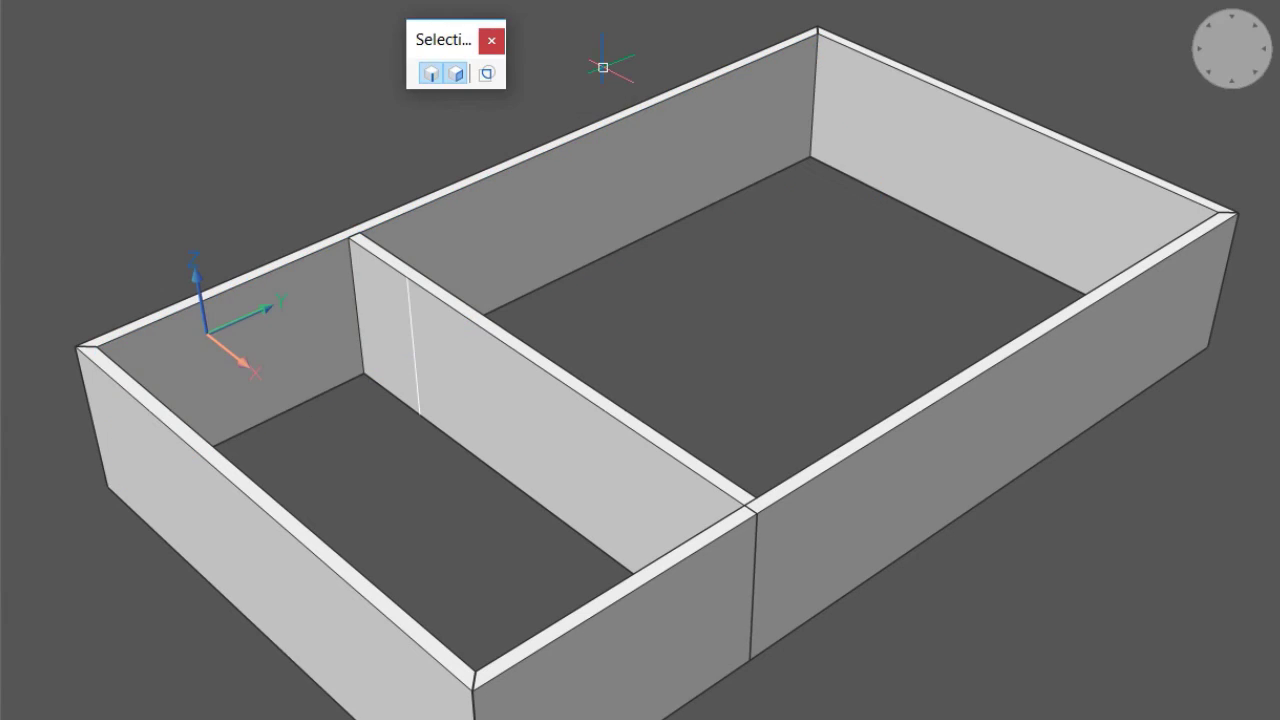
# Turn on boundary detection and preview the room's detected enclosed areas
pyautogui.click(488, 74)
pyautogui.moveTo(594, 184)
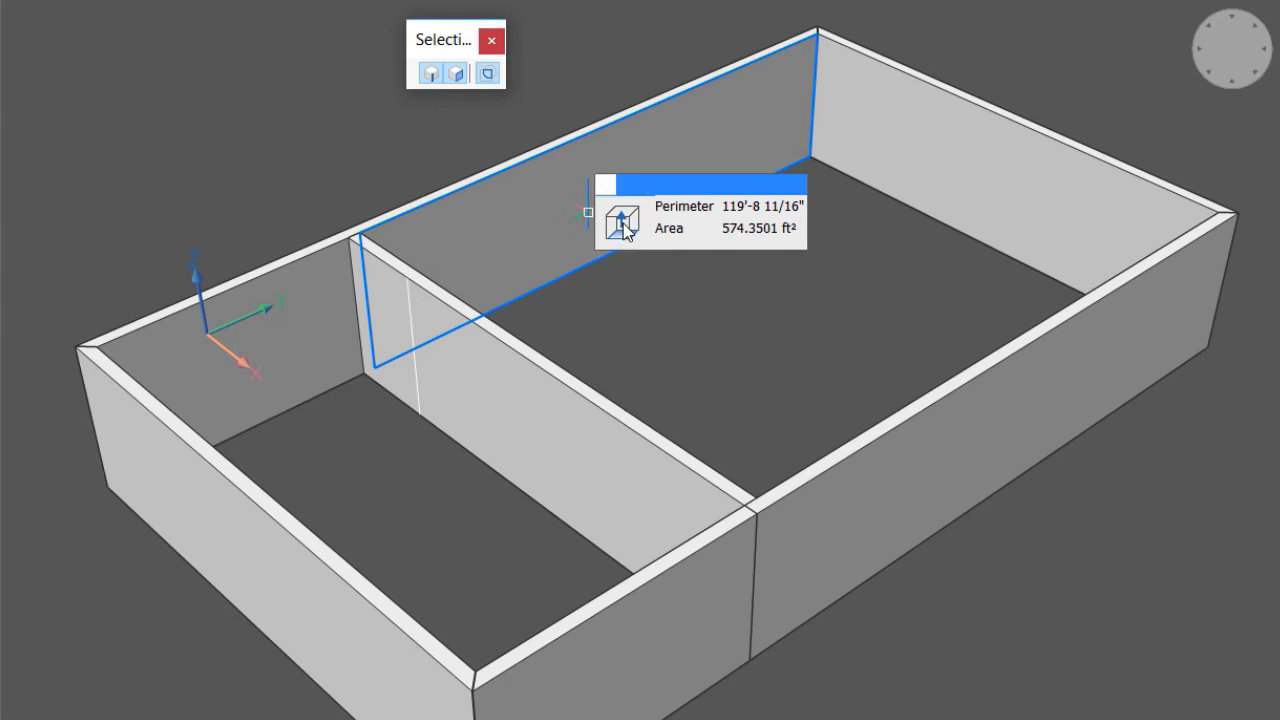
# Push/pull the detected boundary 3' to form the new interior wall
pyautogui.click(703, 283)
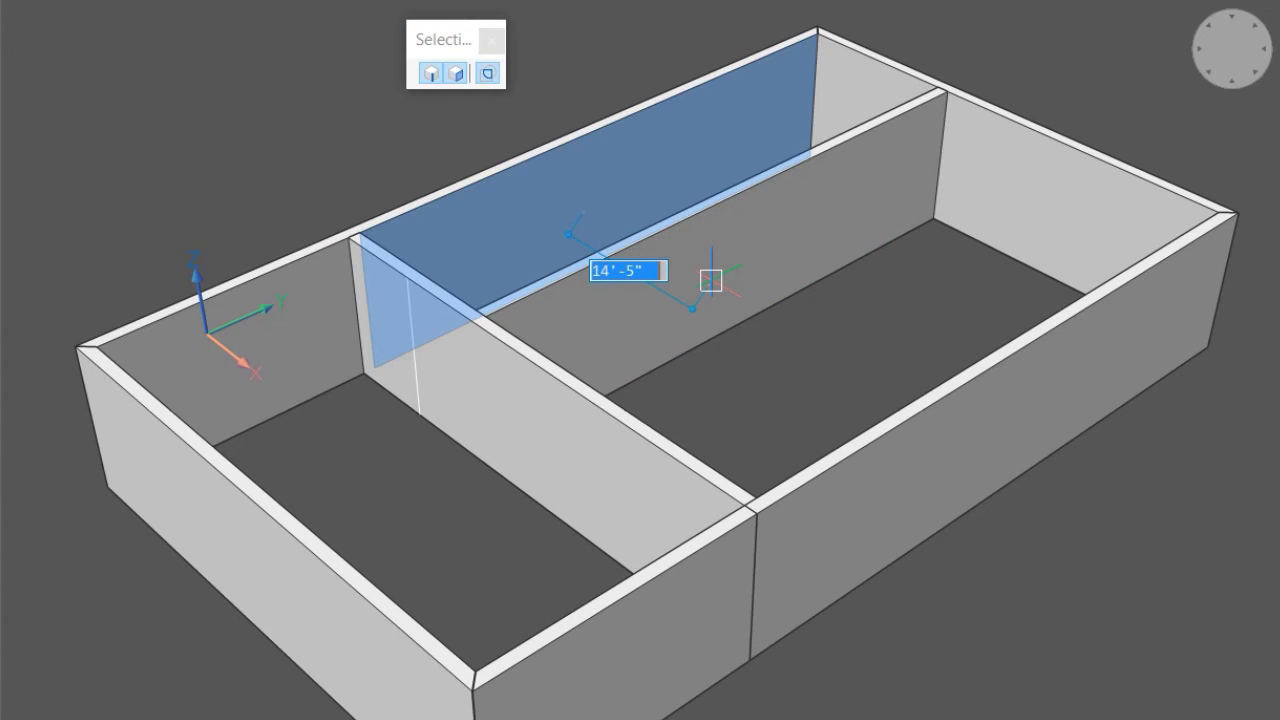
pyautogui.write("3'")
pyautogui.press('Return')
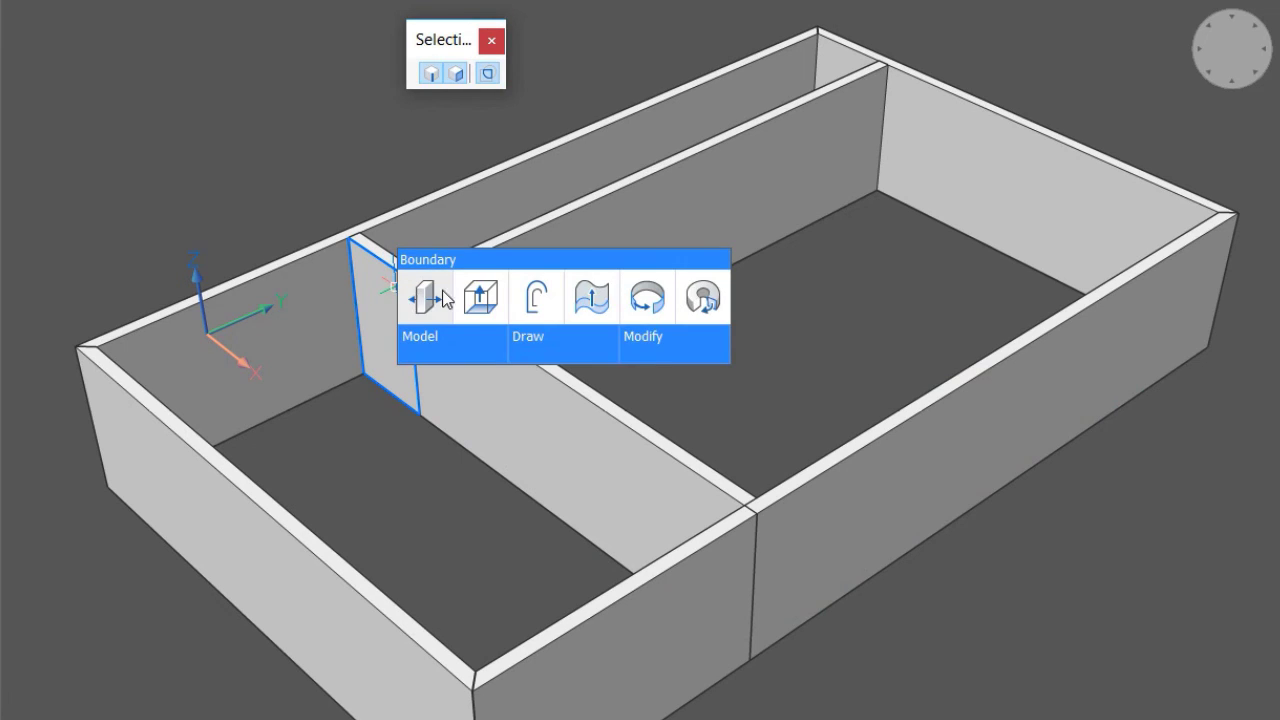
# Pull the new wall's end face back to the cross wall, leaving a 7' opening
pyautogui.moveTo(515, 236); pyautogui.dragTo(551, 195)
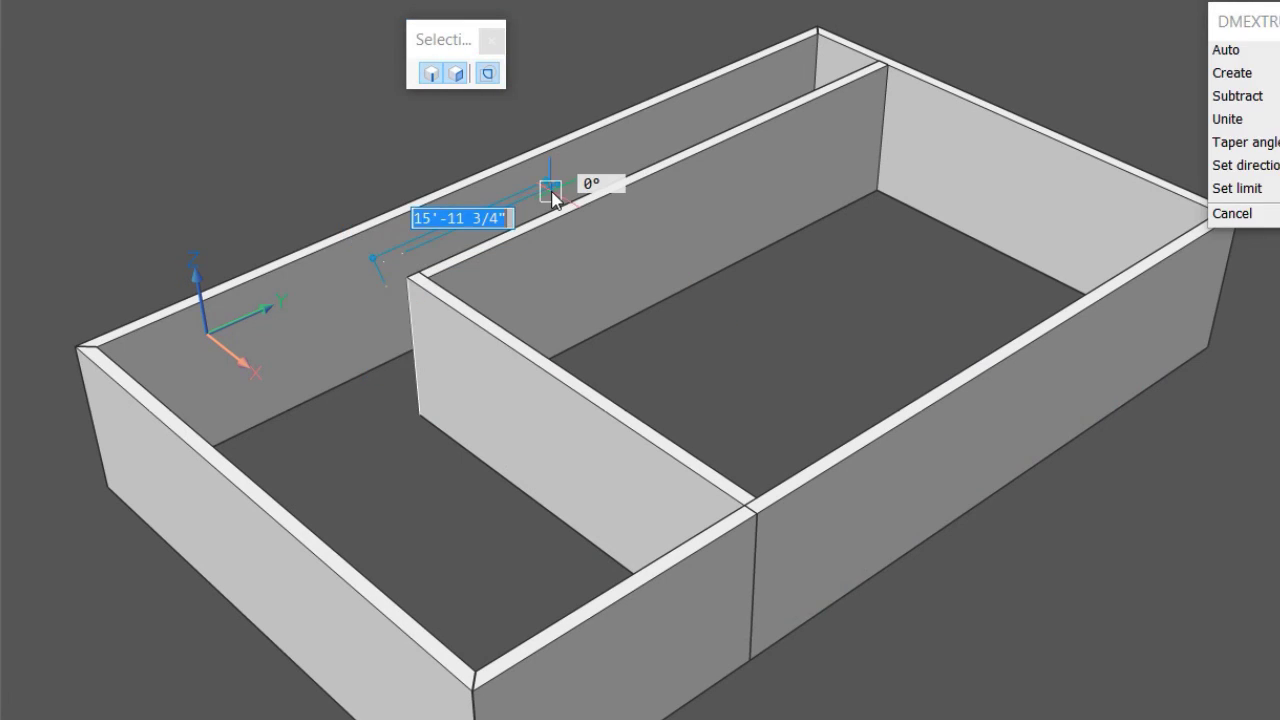
pyautogui.click(551, 195)
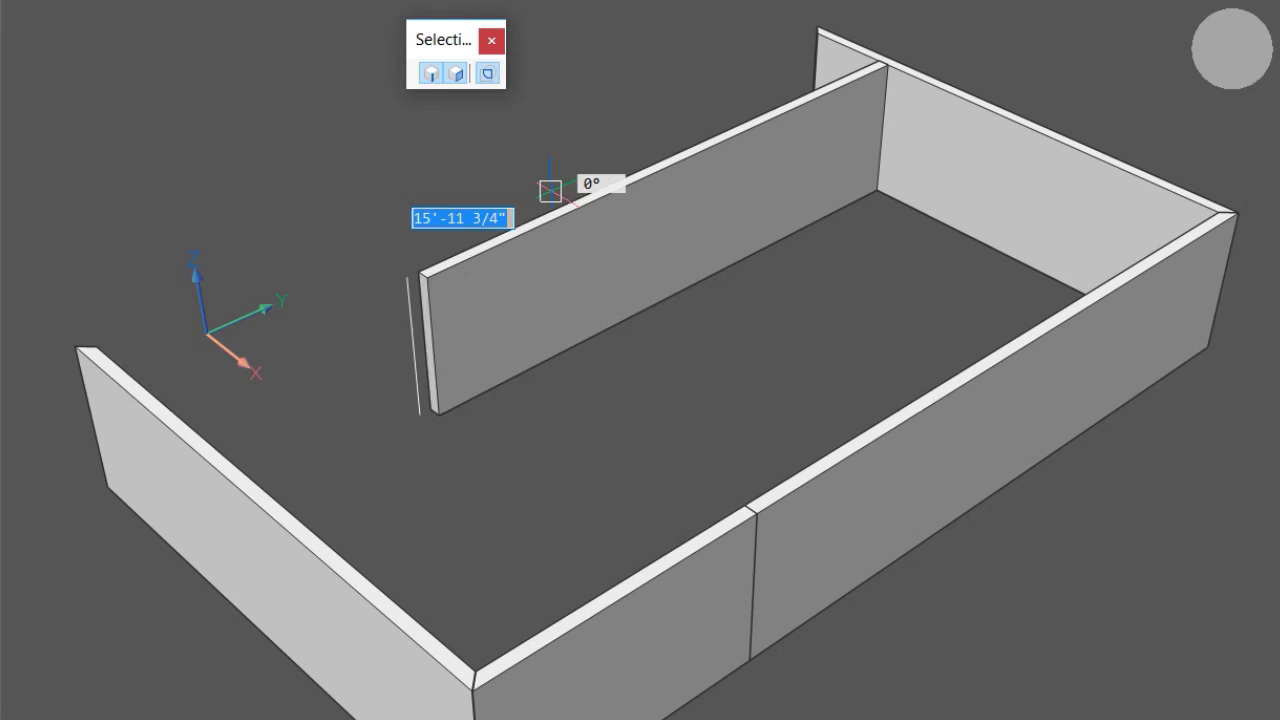
# Extrude the cross wall's face by 1' to thicken it
pyautogui.press('Tab')
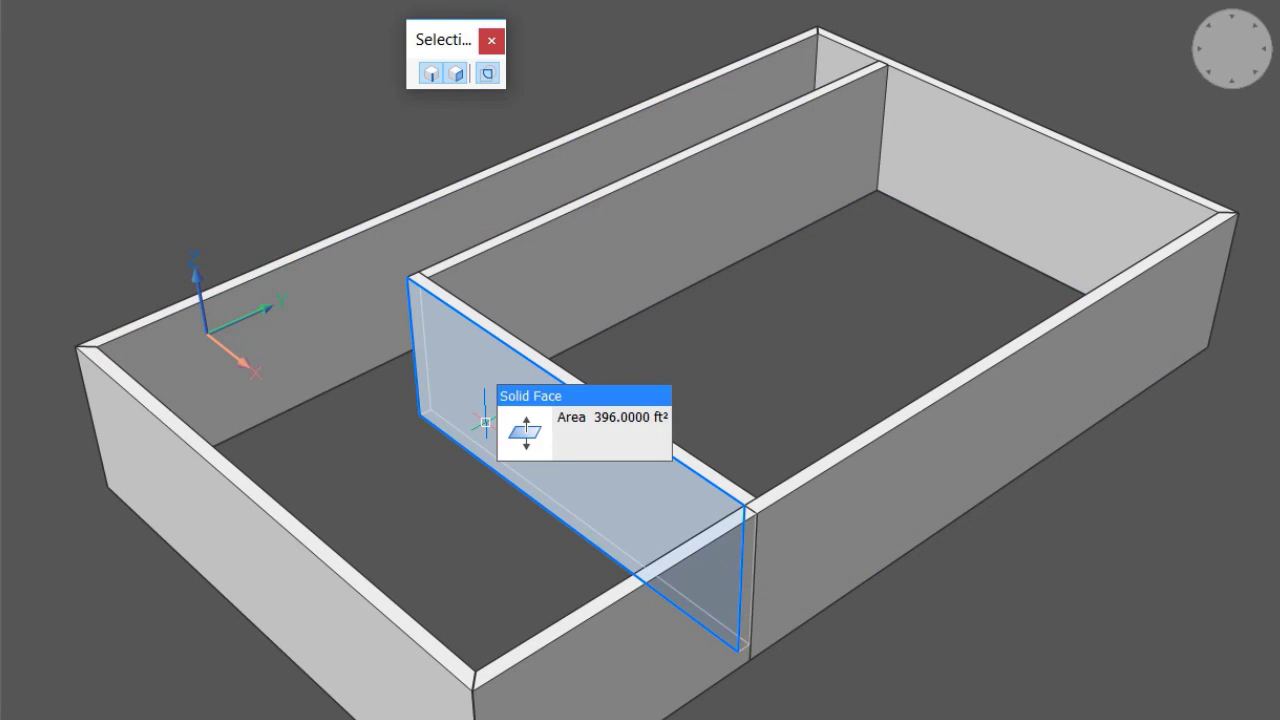
pyautogui.moveTo(521, 435)
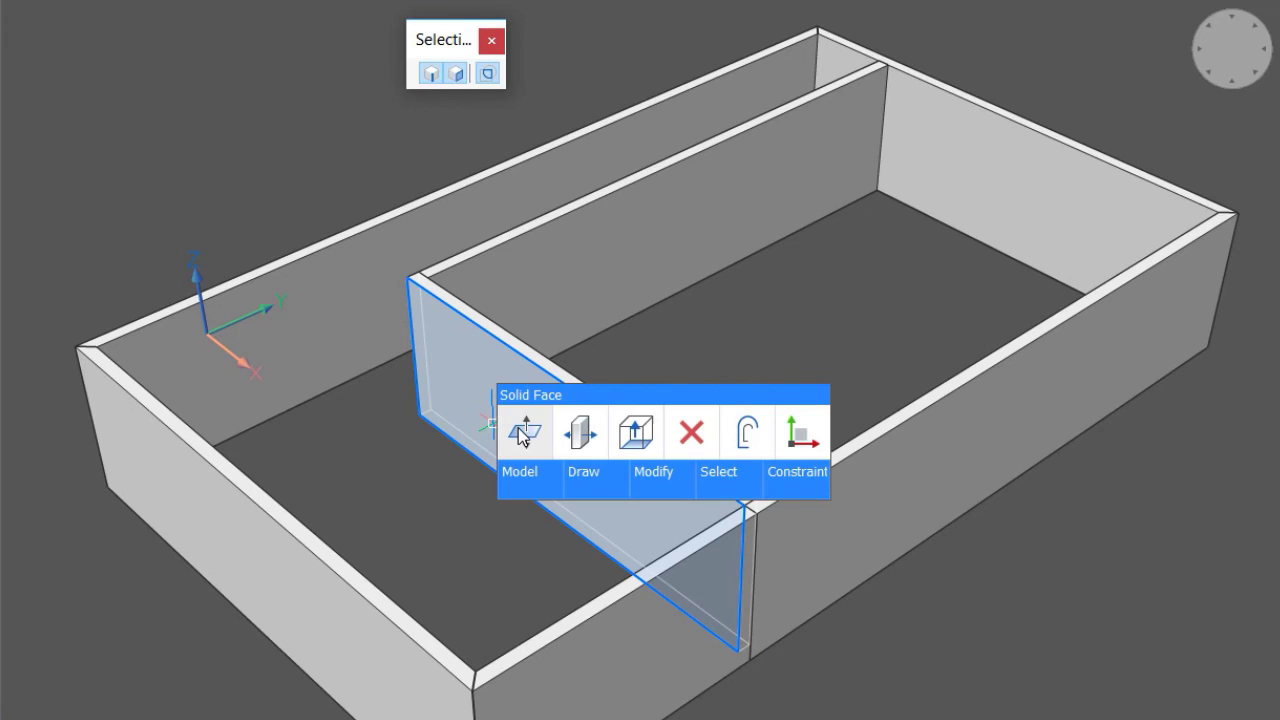
pyautogui.click(635, 432)
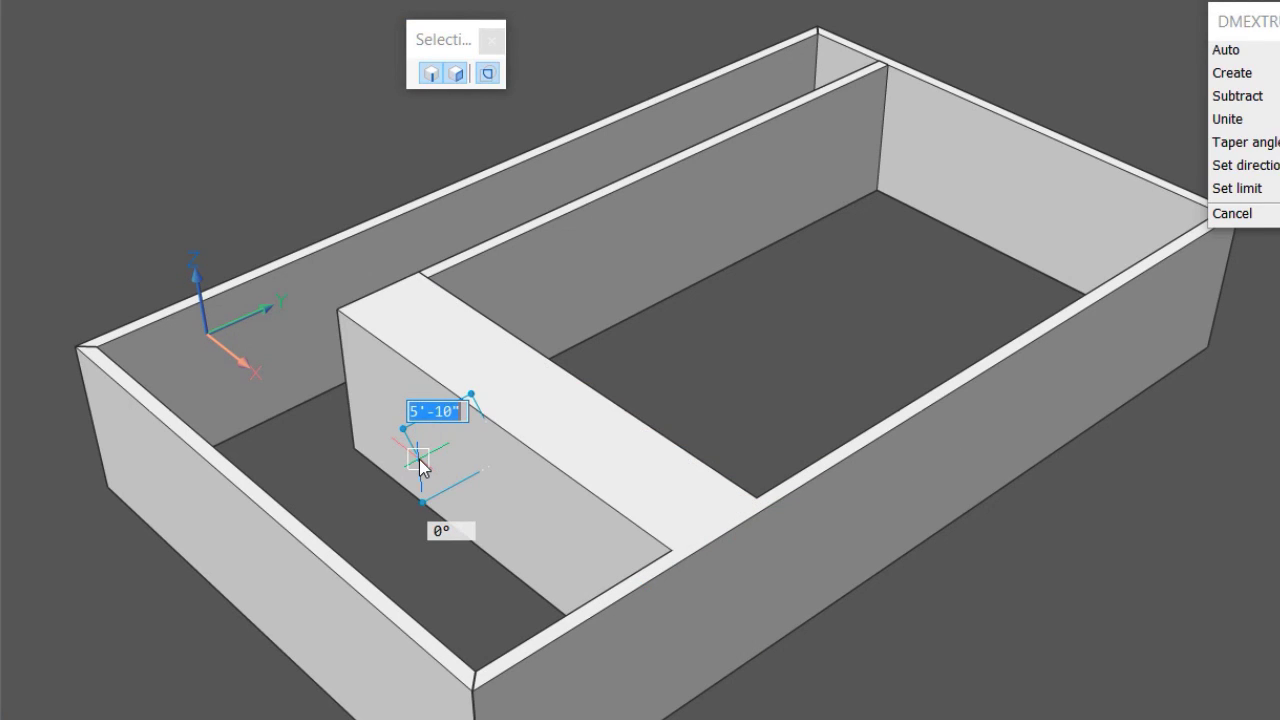
pyautogui.write("1'")
pyautogui.press('Return')
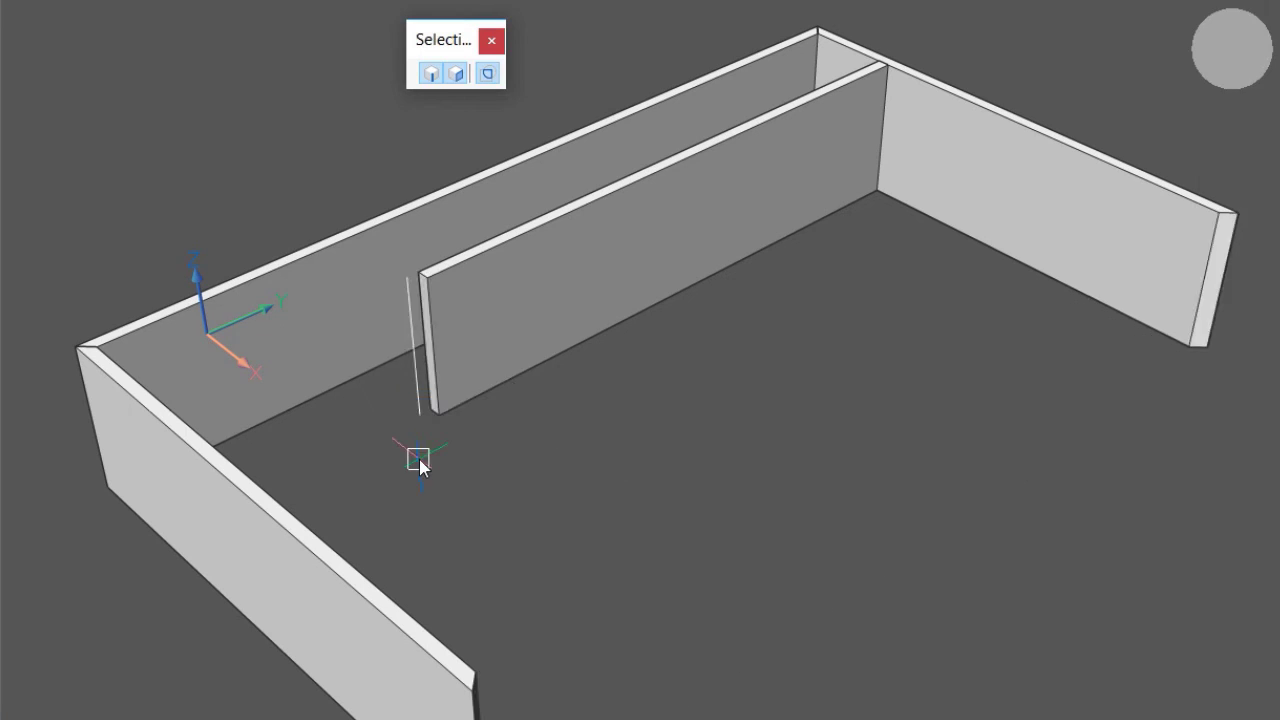